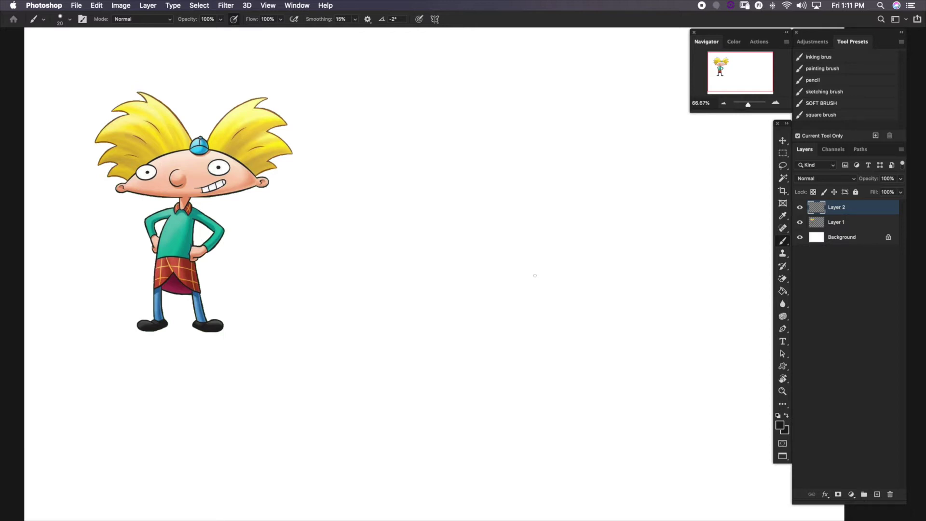
# Step: Sketch a wide, football-shaped head outline on Layer 2, beside the reference character
pyautogui.press('space')
pyautogui.moveTo(486, 261); pyautogui.dragTo(470, 278)
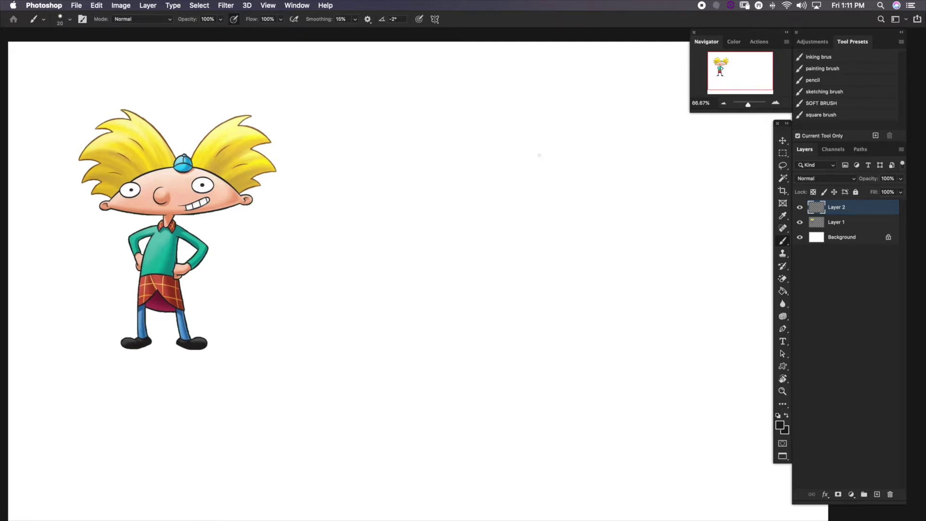
pyautogui.moveTo(473, 149)
pyautogui.mouseDown()
pyautogui.moveTo(467, 195)
pyautogui.moveTo(473, 146)
pyautogui.moveTo(540, 152)
pyautogui.moveTo(556, 201)
pyautogui.mouseUp()
pyautogui.moveTo(443, 178)
pyautogui.mouseDown()
pyautogui.moveTo(503, 150)
pyautogui.moveTo(462, 160)
pyautogui.moveTo(544, 153)
pyautogui.mouseUp()
pyautogui.moveTo(463, 197)
pyautogui.mouseDown()
pyautogui.moveTo(495, 208)
pyautogui.moveTo(453, 178)
pyautogui.moveTo(473, 190)
pyautogui.moveTo(470, 199)
pyautogui.moveTo(449, 175)
pyautogui.moveTo(539, 203)
pyautogui.moveTo(447, 175)
pyautogui.moveTo(525, 208)
pyautogui.moveTo(462, 185)
pyautogui.moveTo(554, 200)
pyautogui.moveTo(561, 172)
pyautogui.moveTo(541, 204)
pyautogui.mouseUp()
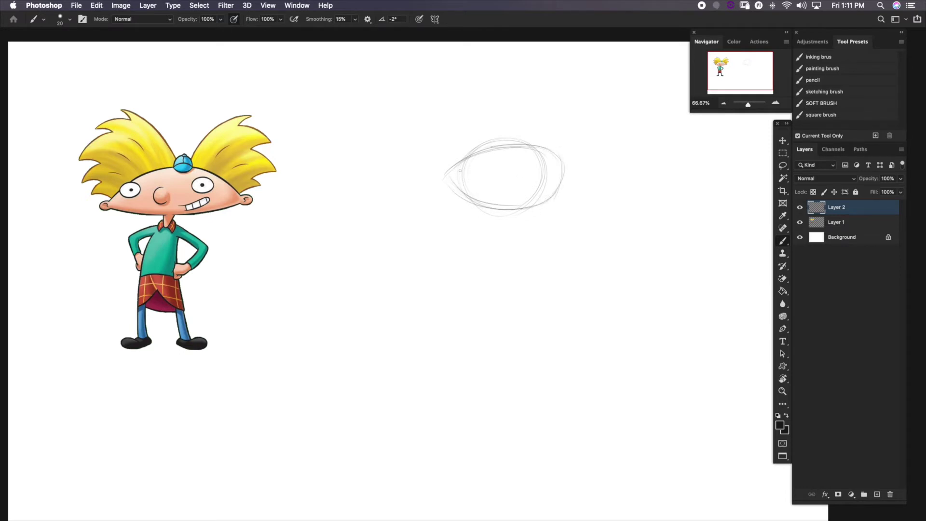
pyautogui.moveTo(456, 171)
pyautogui.mouseDown()
pyautogui.moveTo(495, 146)
pyautogui.moveTo(543, 207)
pyautogui.mouseUp()
# Step: Add curved construction guidelines across the head, one vertical for the face centre and one horizontal for the eye line
pyautogui.moveTo(524, 146); pyautogui.dragTo(522, 208)
pyautogui.moveTo(519, 147); pyautogui.dragTo(524, 202)
pyautogui.moveTo(461, 179); pyautogui.dragTo(546, 177)
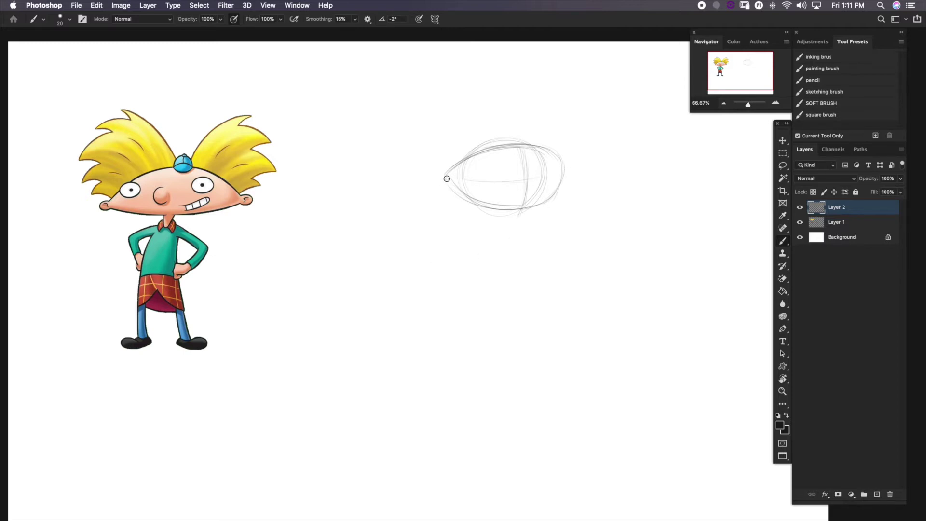
pyautogui.moveTo(471, 183); pyautogui.dragTo(502, 185)
# Step: Sketch a small ear at each end of the head and outline the two oval eyes along the guideline
pyautogui.moveTo(451, 176); pyautogui.dragTo(444, 186)
pyautogui.moveTo(450, 176)
pyautogui.mouseDown()
pyautogui.moveTo(440, 181)
pyautogui.moveTo(456, 188)
pyautogui.mouseUp()
pyautogui.moveTo(570, 168); pyautogui.dragTo(575, 159)
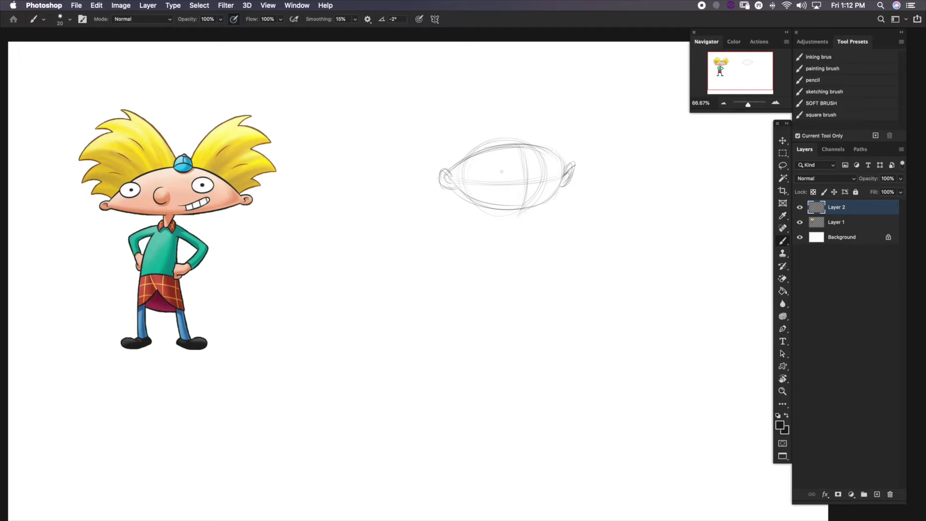
pyautogui.moveTo(507, 168)
pyautogui.mouseDown()
pyautogui.moveTo(486, 169)
pyautogui.moveTo(485, 178)
pyautogui.moveTo(502, 179)
pyautogui.moveTo(509, 168)
pyautogui.moveTo(497, 163)
pyautogui.moveTo(484, 171)
pyautogui.moveTo(499, 184)
pyautogui.moveTo(512, 169)
pyautogui.moveTo(500, 165)
pyautogui.moveTo(499, 179)
pyautogui.moveTo(548, 160)
pyautogui.moveTo(535, 166)
pyautogui.moveTo(542, 181)
pyautogui.moveTo(553, 171)
pyautogui.moveTo(541, 182)
pyautogui.moveTo(552, 175)
pyautogui.moveTo(488, 171)
pyautogui.moveTo(545, 163)
pyautogui.mouseUp()
pyautogui.moveTo(489, 175); pyautogui.dragTo(509, 175)
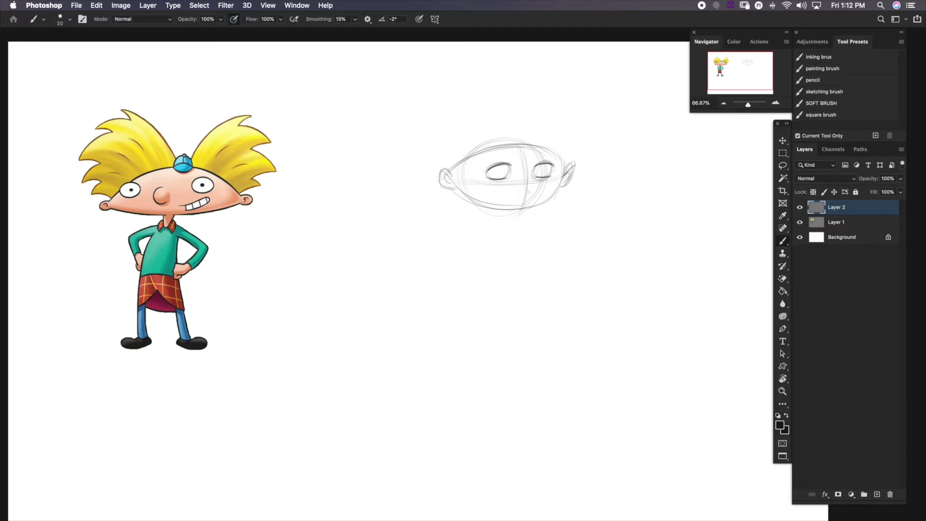
# Step: Sketch the nose and a slanted open smile with a tooth, and add round irises inside both eyes
pyautogui.moveTo(527, 173)
pyautogui.mouseDown()
pyautogui.moveTo(529, 197)
pyautogui.moveTo(539, 180)
pyautogui.moveTo(524, 191)
pyautogui.mouseUp()
pyautogui.moveTo(497, 192); pyautogui.dragTo(527, 195)
pyautogui.moveTo(511, 195); pyautogui.dragTo(512, 200)
pyautogui.moveTo(530, 229); pyautogui.dragTo(533, 243)
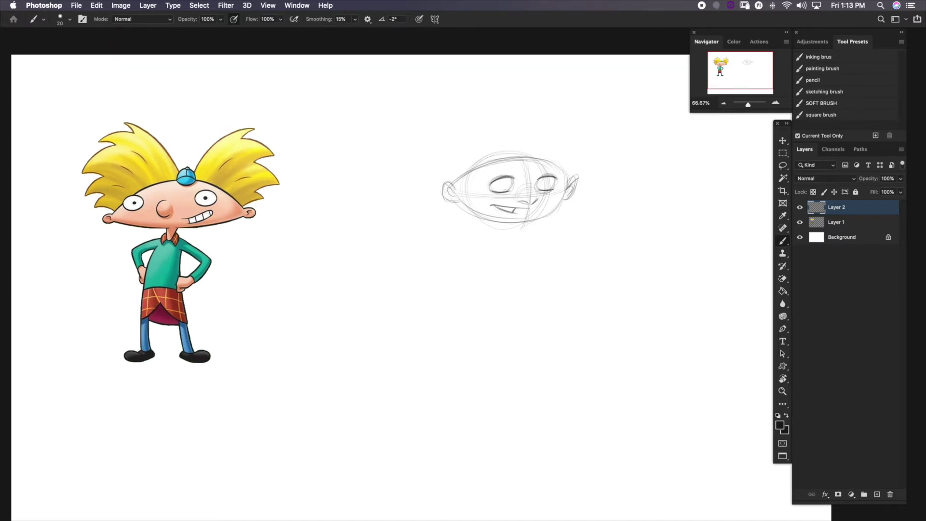
pyautogui.moveTo(497, 186); pyautogui.dragTo(549, 185)
pyautogui.scroll(2, 525, 209)
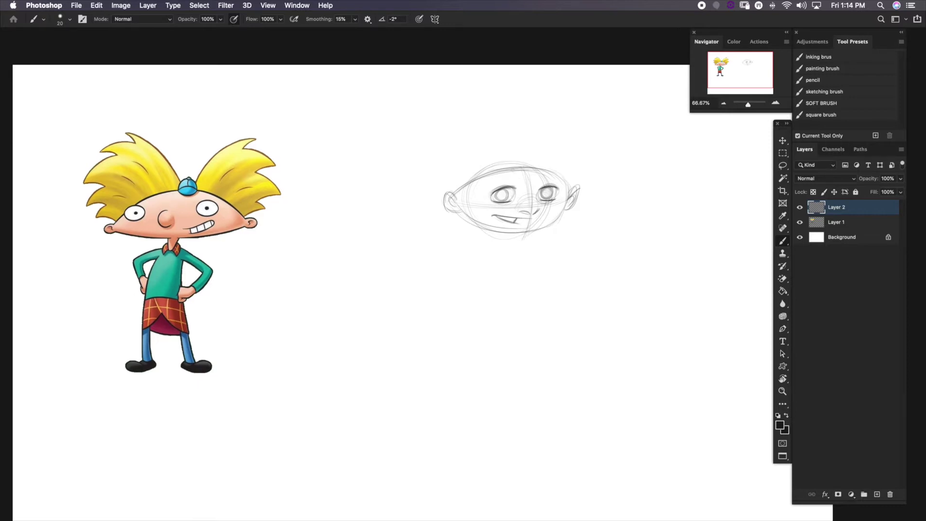
# Step: Sketch a small tilted cap with brim and strap opening on top of the head, and add eyebrows
pyautogui.moveTo(498, 166); pyautogui.dragTo(525, 180)
pyautogui.moveTo(488, 159); pyautogui.dragTo(499, 163)
pyautogui.moveTo(491, 159)
pyautogui.mouseDown()
pyautogui.moveTo(523, 158)
pyautogui.moveTo(487, 161)
pyautogui.moveTo(534, 167)
pyautogui.moveTo(507, 156)
pyautogui.moveTo(537, 176)
pyautogui.mouseUp()
pyautogui.moveTo(489, 162); pyautogui.dragTo(517, 178)
pyautogui.moveTo(510, 168)
pyautogui.mouseDown()
pyautogui.moveTo(533, 154)
pyautogui.moveTo(541, 173)
pyautogui.moveTo(540, 159)
pyautogui.moveTo(524, 153)
pyautogui.moveTo(535, 165)
pyautogui.moveTo(524, 169)
pyautogui.moveTo(536, 164)
pyautogui.moveTo(530, 176)
pyautogui.mouseUp()
pyautogui.click(525, 174)
pyautogui.click(529, 174)
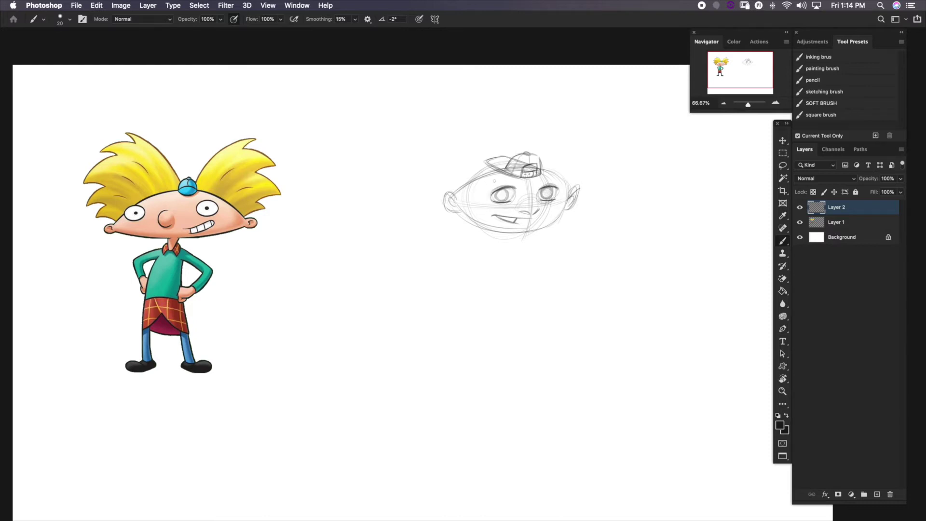
pyautogui.moveTo(489, 186); pyautogui.dragTo(510, 181)
# Step: Sketch two large spiky hair tufts fanning out from either side of the cap down to the ears
pyautogui.moveTo(569, 271); pyautogui.dragTo(538, 299)
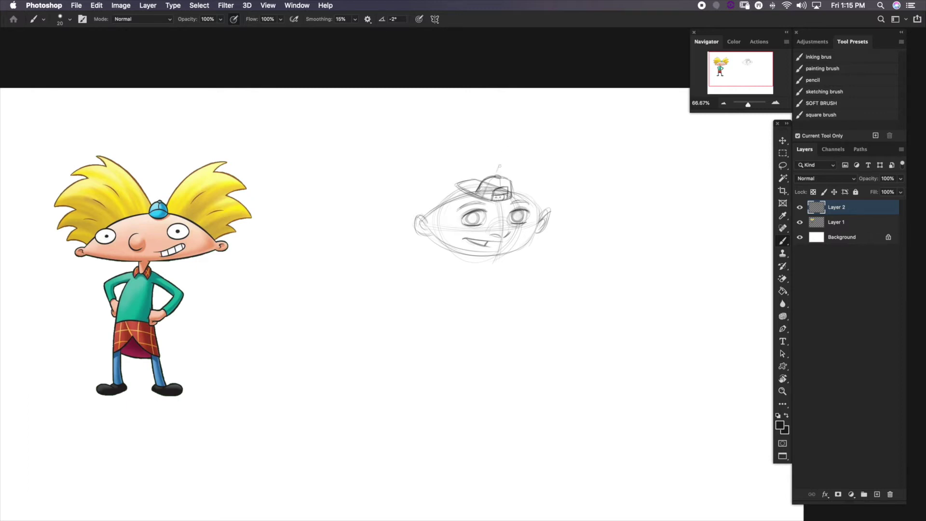
pyautogui.moveTo(495, 174)
pyautogui.mouseDown()
pyautogui.moveTo(504, 149)
pyautogui.moveTo(555, 121)
pyautogui.moveTo(592, 133)
pyautogui.mouseUp()
pyautogui.moveTo(545, 212)
pyautogui.mouseDown()
pyautogui.moveTo(594, 189)
pyautogui.moveTo(597, 169)
pyautogui.moveTo(610, 165)
pyautogui.moveTo(565, 172)
pyautogui.mouseUp()
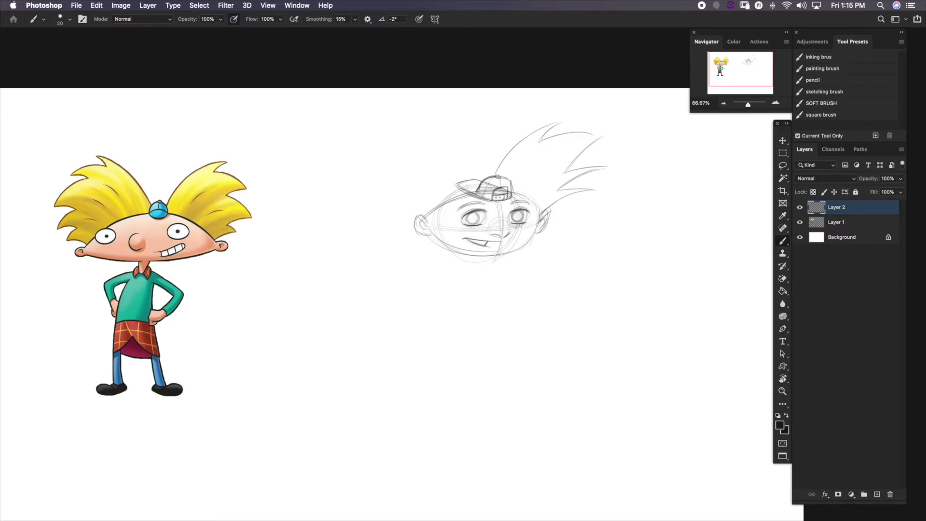
pyautogui.moveTo(424, 218); pyautogui.dragTo(360, 217)
pyautogui.moveTo(365, 218)
pyautogui.mouseDown()
pyautogui.moveTo(393, 200)
pyautogui.moveTo(353, 193)
pyautogui.moveTo(345, 172)
pyautogui.moveTo(397, 147)
pyautogui.mouseUp()
pyautogui.moveTo(468, 177)
pyautogui.mouseDown()
pyautogui.moveTo(444, 123)
pyautogui.moveTo(409, 149)
pyautogui.mouseUp()
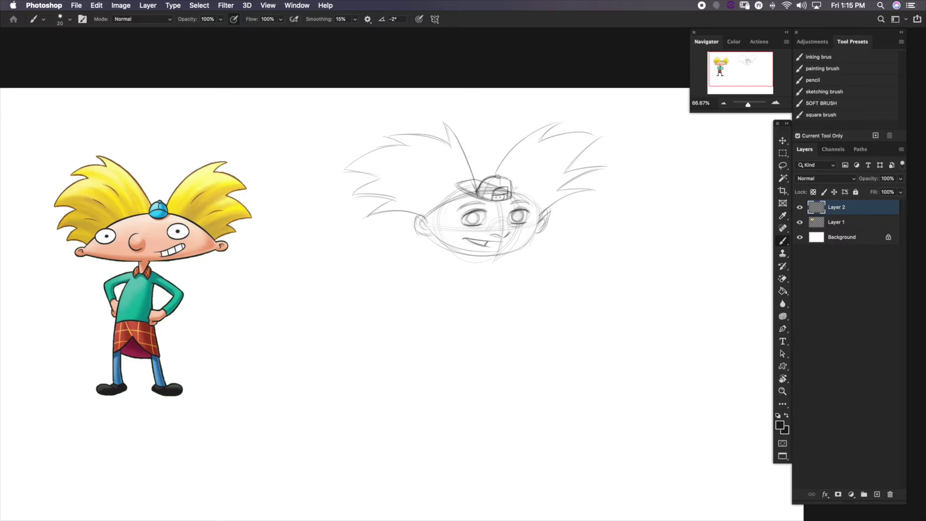
pyautogui.moveTo(515, 191)
pyautogui.mouseDown()
pyautogui.moveTo(547, 151)
pyautogui.moveTo(516, 192)
pyautogui.moveTo(533, 171)
pyautogui.mouseUp()
# Step: Add small dark pupils and finer detail to the eyes, and reduce the brush size
pyautogui.scroll(1, 458, 227)
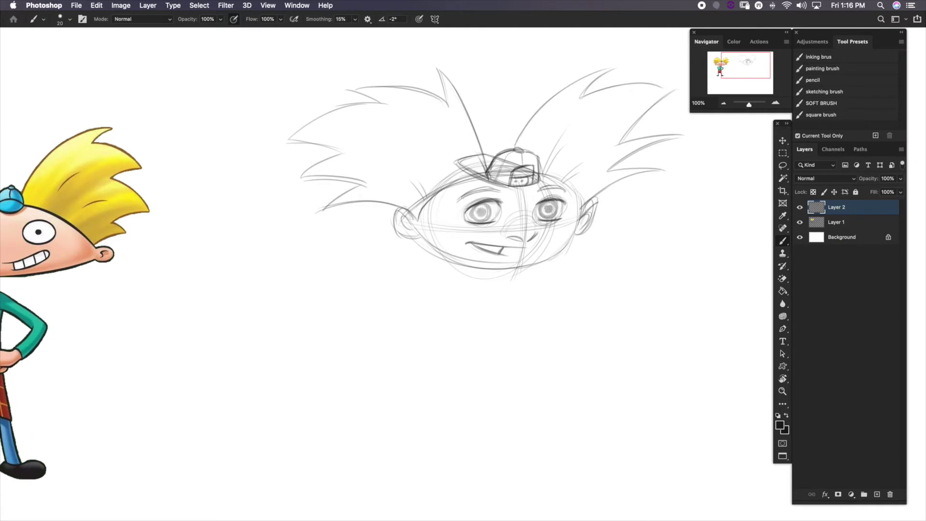
pyautogui.moveTo(565, 260); pyautogui.dragTo(530, 287)
pyautogui.moveTo(507, 234); pyautogui.dragTo(509, 236)
pyautogui.moveTo(444, 237); pyautogui.dragTo(445, 239)
pyautogui.press('[')
pyautogui.press('[')
pyautogui.press('[')
pyautogui.press('[')
pyautogui.press('[')
pyautogui.press('[')
pyautogui.press('[')
pyautogui.press('[')
pyautogui.scroll(-1, 494, 324)
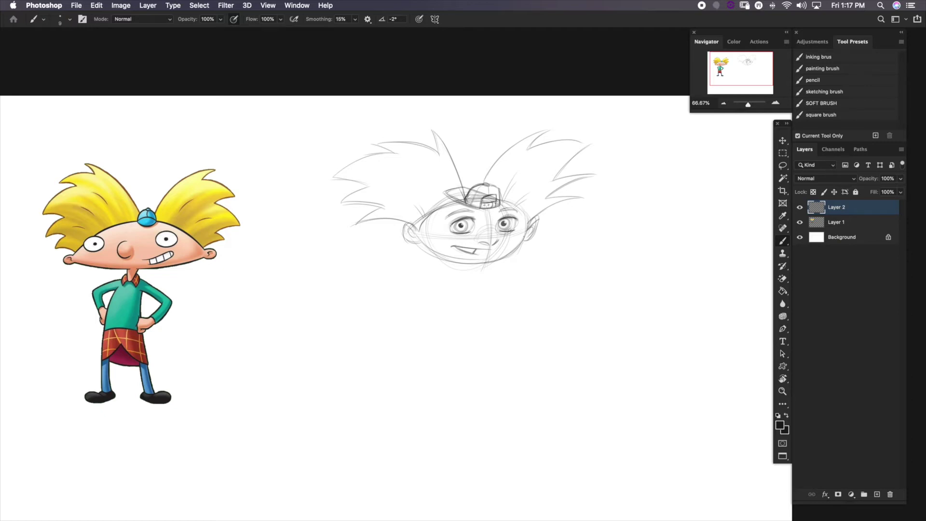
# Step: Sketch a short, thin neck below the chin with a horizontal shoulder line across its base
pyautogui.scroll(-3, 482, 309)
pyautogui.hscroll(3, 482, 309)
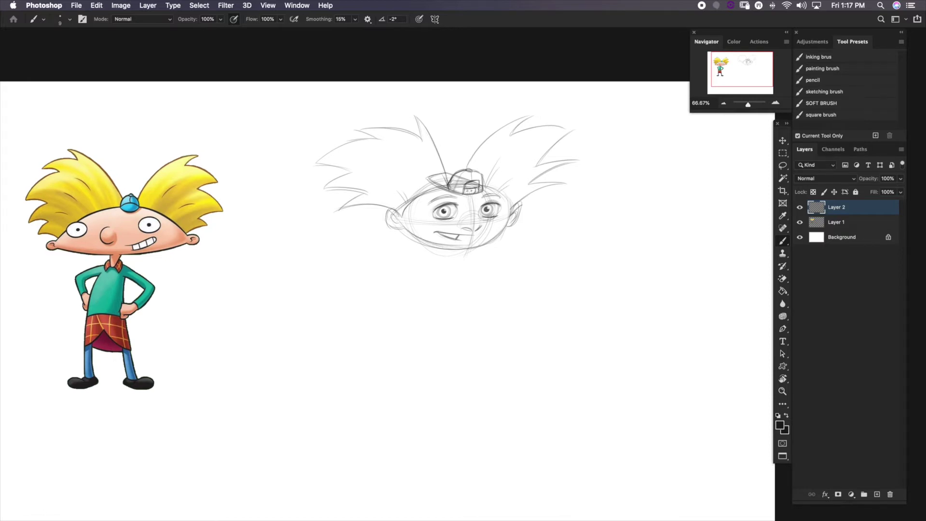
pyautogui.moveTo(492, 296); pyautogui.dragTo(546, 275)
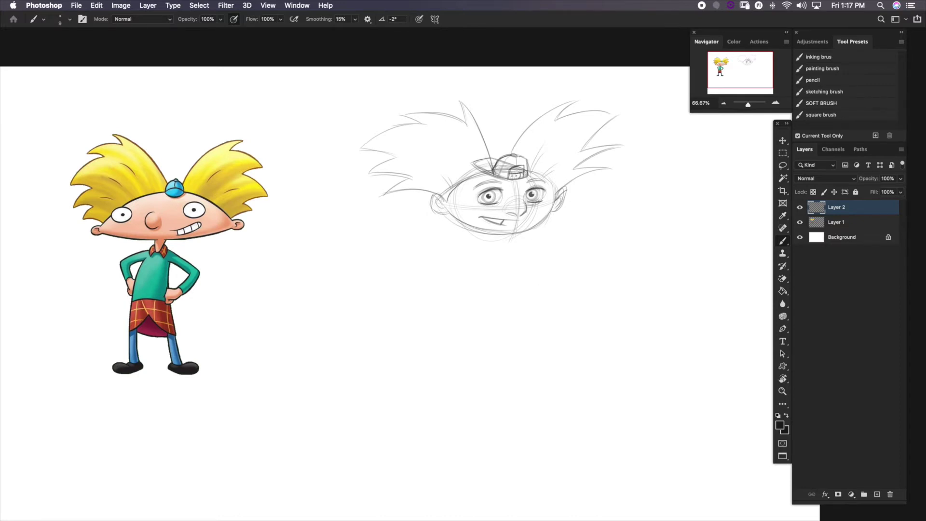
pyautogui.moveTo(500, 311)
pyautogui.mouseDown()
pyautogui.moveTo(509, 304)
pyautogui.moveTo(509, 313)
pyautogui.mouseUp()
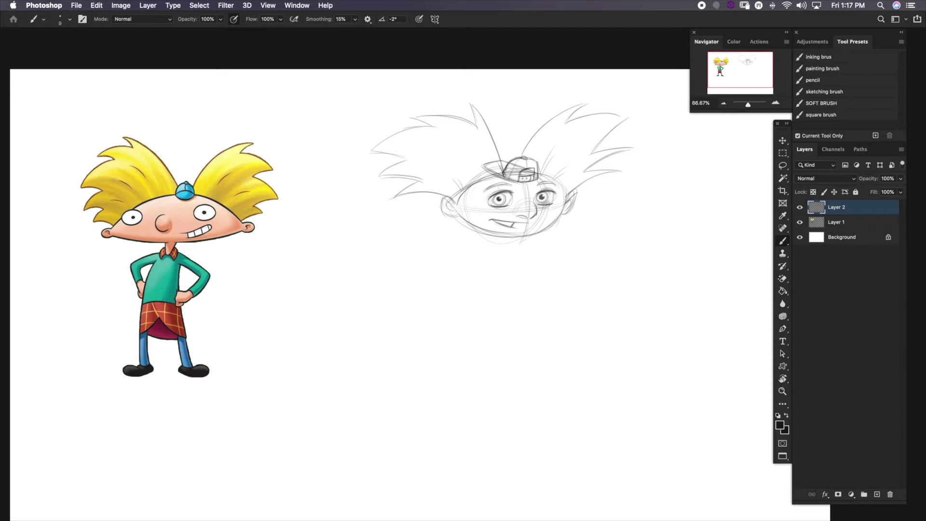
pyautogui.moveTo(493, 227)
pyautogui.mouseDown()
pyautogui.moveTo(506, 250)
pyautogui.moveTo(503, 243)
pyautogui.moveTo(499, 254)
pyautogui.moveTo(513, 231)
pyautogui.moveTo(492, 244)
pyautogui.mouseUp()
pyautogui.moveTo(483, 240)
pyautogui.mouseDown()
pyautogui.moveTo(543, 245)
pyautogui.moveTo(460, 245)
pyautogui.mouseUp()
pyautogui.moveTo(541, 337); pyautogui.dragTo(544, 318)
pyautogui.scroll(-2, 524, 326)
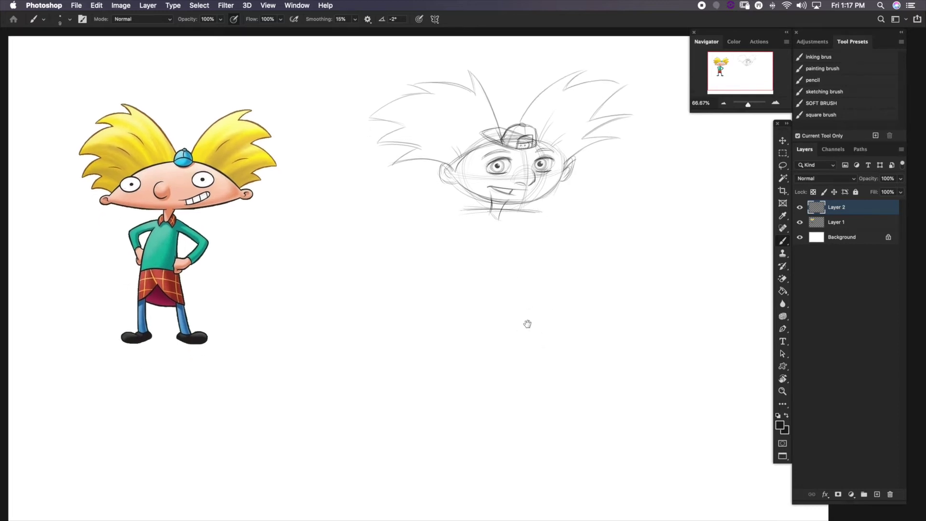
pyautogui.scroll(-1, 502, 347)
pyautogui.moveTo(503, 347); pyautogui.dragTo(507, 337)
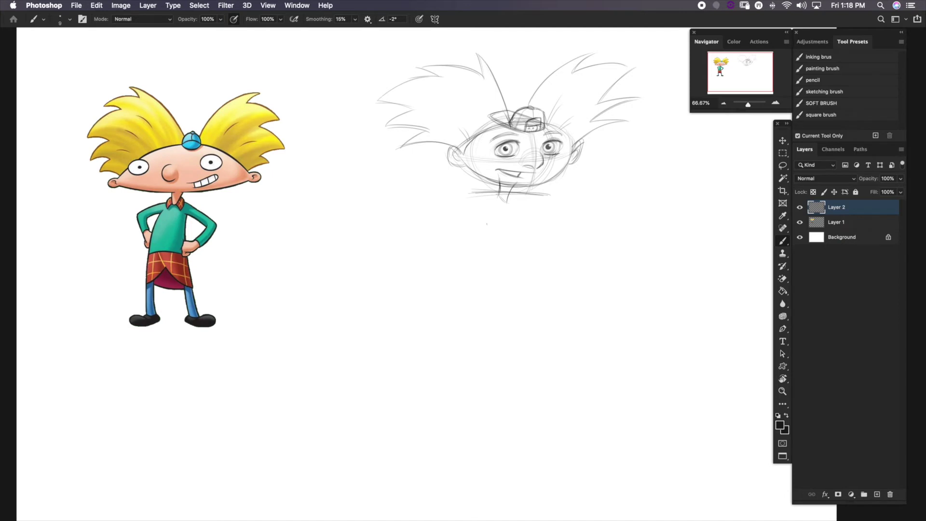
# Step: Rough in the body and long legs with sweeping lines from the shoulders down, ending in flat oval feet
pyautogui.moveTo(480, 195); pyautogui.dragTo(449, 332)
pyautogui.moveTo(477, 215); pyautogui.dragTo(424, 393)
pyautogui.moveTo(469, 260)
pyautogui.mouseDown()
pyautogui.moveTo(406, 451)
pyautogui.moveTo(423, 465)
pyautogui.mouseUp()
pyautogui.moveTo(385, 469); pyautogui.dragTo(436, 474)
pyautogui.moveTo(538, 204); pyautogui.dragTo(564, 463)
pyautogui.moveTo(546, 480); pyautogui.dragTo(592, 487)
pyautogui.moveTo(366, 470); pyautogui.dragTo(421, 466)
# Step: Reinforce the long torso and leg lines on both sides and restate the shapes of the feet
pyautogui.moveTo(477, 199); pyautogui.dragTo(441, 387)
pyautogui.moveTo(529, 194); pyautogui.dragTo(544, 359)
pyautogui.moveTo(543, 280); pyautogui.dragTo(545, 425)
pyautogui.moveTo(551, 321); pyautogui.dragTo(548, 476)
pyautogui.moveTo(557, 369); pyautogui.dragTo(591, 480)
pyautogui.moveTo(527, 486); pyautogui.dragTo(575, 475)
pyautogui.moveTo(366, 474); pyautogui.dragTo(424, 481)
pyautogui.moveTo(540, 488); pyautogui.dragTo(574, 487)
pyautogui.moveTo(545, 268)
pyautogui.mouseDown()
pyautogui.moveTo(529, 299)
pyautogui.moveTo(533, 232)
pyautogui.mouseUp()
pyautogui.moveTo(517, 158); pyautogui.dragTo(526, 248)
pyautogui.moveTo(493, 309); pyautogui.dragTo(466, 368)
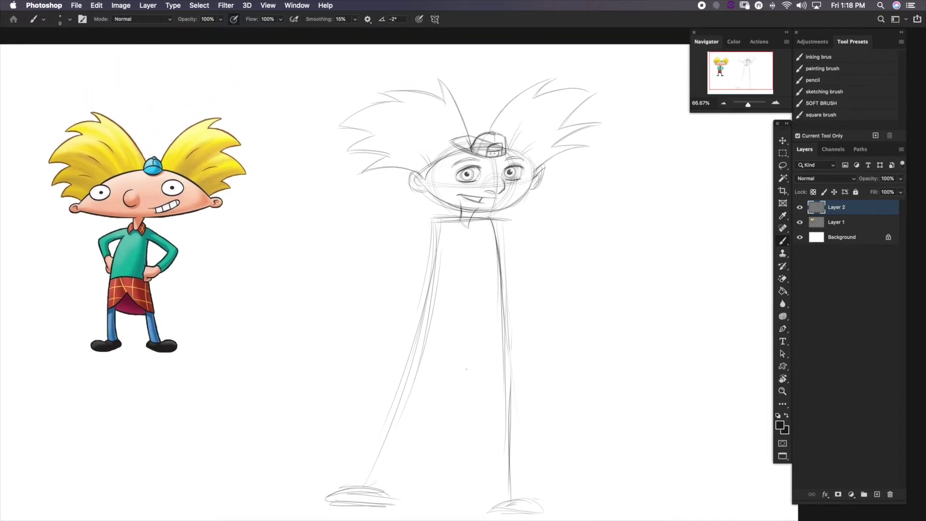
# Step: Sketch a pointed open collar with a rounded neckline around the neck, and firm up the shoulder line
pyautogui.scroll(2, 471, 314)
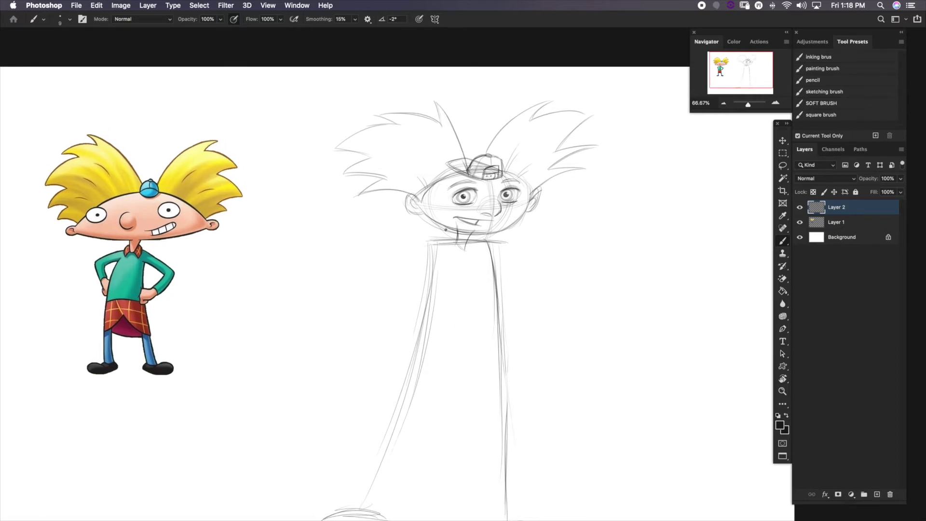
pyautogui.moveTo(452, 230)
pyautogui.mouseDown()
pyautogui.moveTo(466, 240)
pyautogui.moveTo(441, 233)
pyautogui.moveTo(495, 241)
pyautogui.moveTo(477, 264)
pyautogui.moveTo(453, 238)
pyautogui.moveTo(462, 259)
pyautogui.moveTo(461, 244)
pyautogui.moveTo(470, 249)
pyautogui.moveTo(452, 273)
pyautogui.mouseUp()
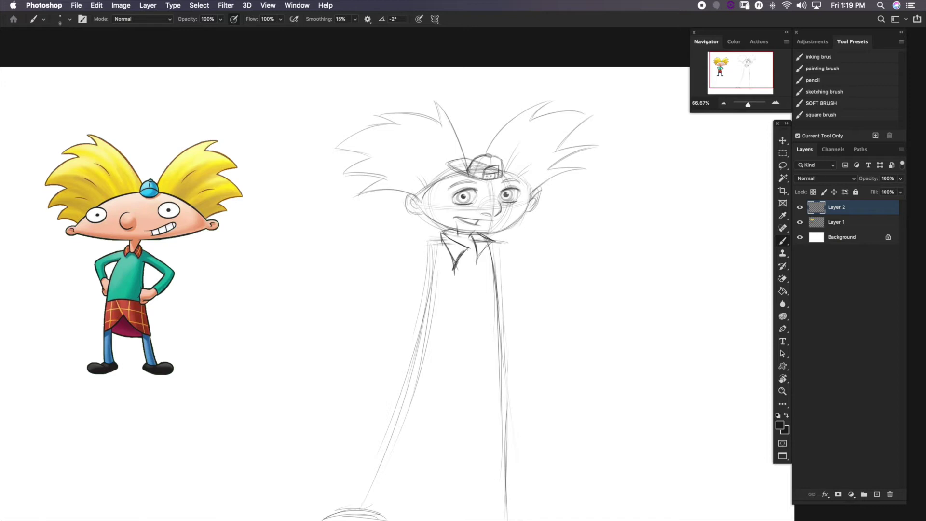
pyautogui.moveTo(458, 229)
pyautogui.mouseDown()
pyautogui.moveTo(458, 242)
pyautogui.moveTo(471, 236)
pyautogui.moveTo(476, 270)
pyautogui.mouseUp()
pyautogui.moveTo(477, 269); pyautogui.dragTo(499, 243)
pyautogui.moveTo(491, 250)
pyautogui.mouseDown()
pyautogui.moveTo(500, 242)
pyautogui.moveTo(475, 241)
pyautogui.moveTo(461, 255)
pyautogui.mouseUp()
pyautogui.moveTo(472, 251)
pyautogui.mouseDown()
pyautogui.moveTo(477, 245)
pyautogui.moveTo(465, 259)
pyautogui.mouseUp()
pyautogui.moveTo(442, 238); pyautogui.dragTo(424, 243)
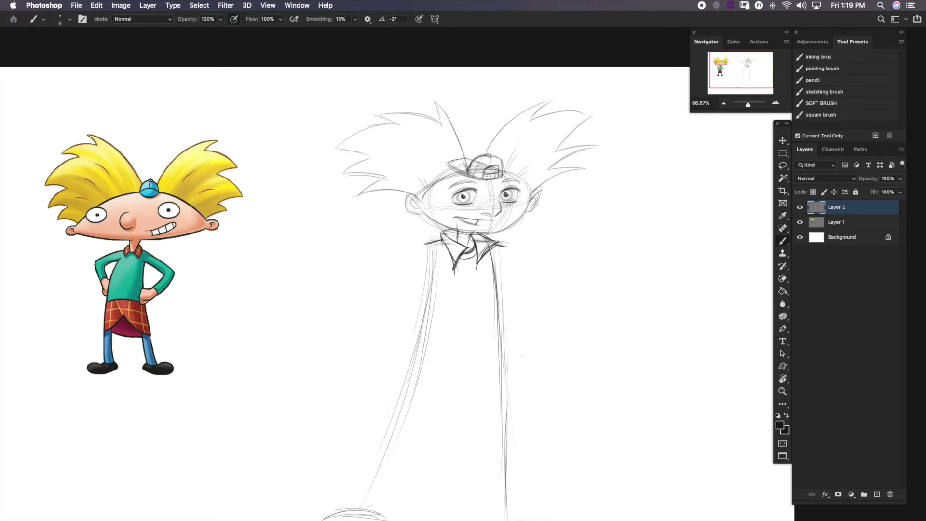
# Step: Rough in both bent arms, with the elbows pointing outward and the forearms returning to the waist
pyautogui.moveTo(526, 354); pyautogui.dragTo(528, 266)
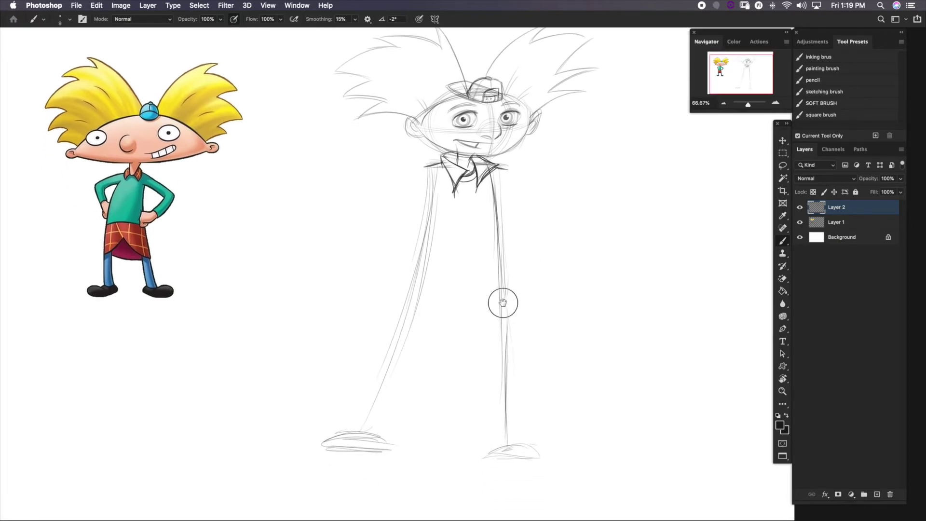
pyautogui.moveTo(427, 170); pyautogui.dragTo(429, 193)
pyautogui.moveTo(473, 320)
pyautogui.mouseDown()
pyautogui.moveTo(473, 357)
pyautogui.moveTo(448, 340)
pyautogui.mouseUp()
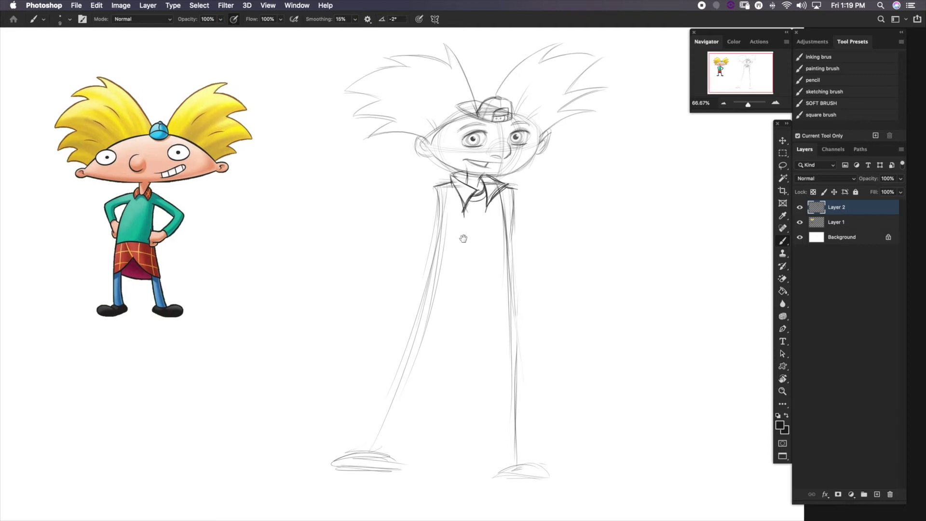
pyautogui.moveTo(434, 189); pyautogui.dragTo(389, 222)
pyautogui.moveTo(439, 191); pyautogui.dragTo(379, 231)
pyautogui.moveTo(381, 235); pyautogui.dragTo(422, 265)
pyautogui.moveTo(513, 190); pyautogui.dragTo(540, 225)
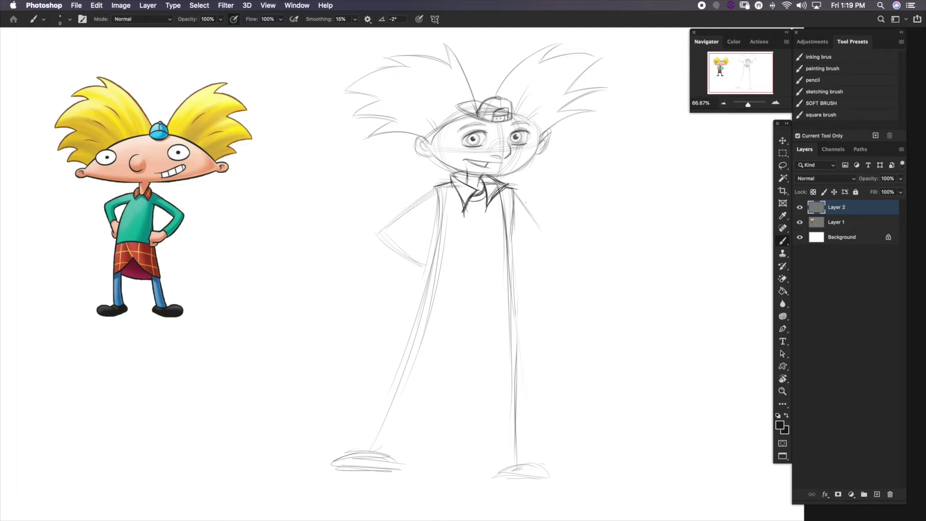
pyautogui.moveTo(515, 190)
pyautogui.mouseDown()
pyautogui.moveTo(558, 241)
pyautogui.moveTo(515, 275)
pyautogui.mouseUp()
# Step: Build up the left arm with a thicker sleeve contour and a rounded gap inside the elbow
pyautogui.moveTo(440, 186); pyautogui.dragTo(380, 231)
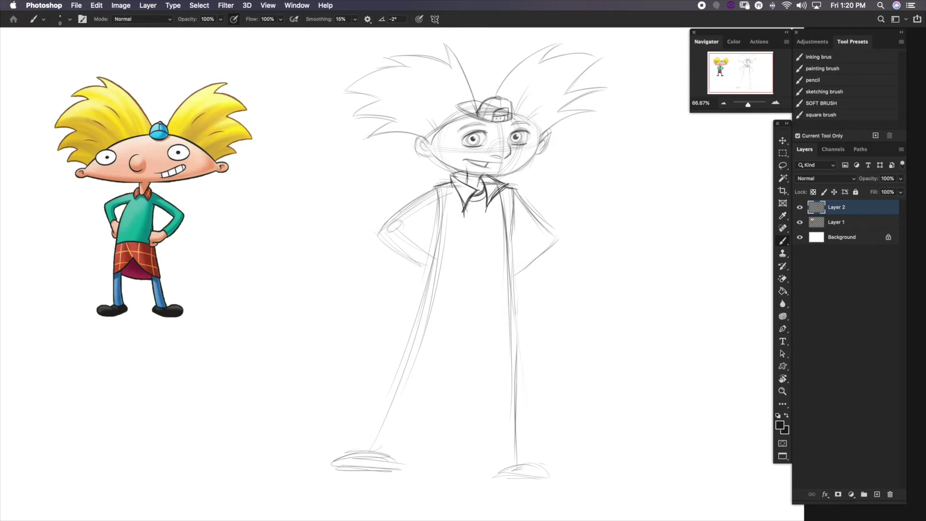
pyautogui.moveTo(427, 190)
pyautogui.mouseDown()
pyautogui.moveTo(377, 235)
pyautogui.moveTo(388, 224)
pyautogui.moveTo(417, 241)
pyautogui.moveTo(420, 223)
pyautogui.moveTo(412, 254)
pyautogui.moveTo(431, 251)
pyautogui.moveTo(380, 251)
pyautogui.moveTo(413, 259)
pyautogui.moveTo(379, 234)
pyautogui.mouseUp()
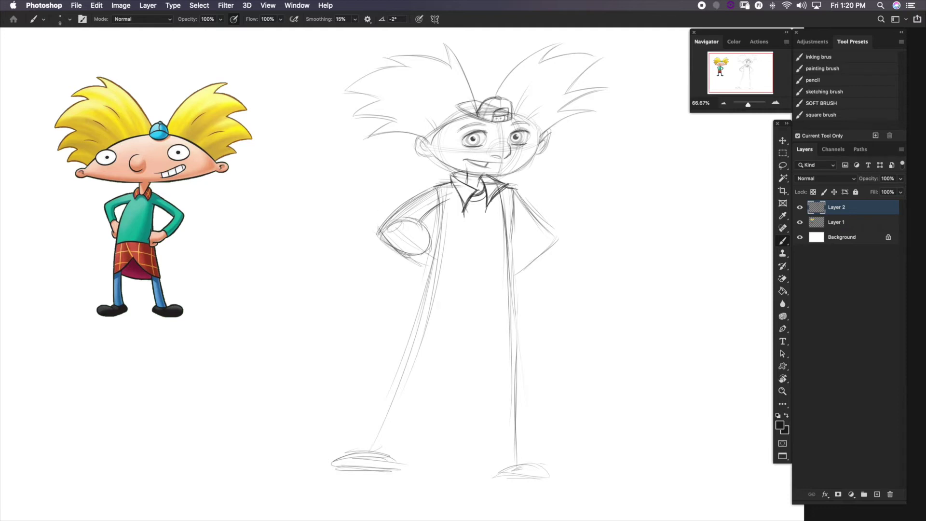
pyautogui.moveTo(402, 220)
pyautogui.mouseDown()
pyautogui.moveTo(435, 233)
pyautogui.moveTo(429, 252)
pyautogui.mouseUp()
# Step: Sketch the left front panel of an open jacket, with its side edge, front opening and bottom hem
pyautogui.moveTo(439, 218); pyautogui.dragTo(423, 268)
pyautogui.moveTo(439, 211)
pyautogui.mouseDown()
pyautogui.moveTo(418, 276)
pyautogui.moveTo(444, 298)
pyautogui.mouseUp()
pyautogui.moveTo(469, 202); pyautogui.dragTo(460, 293)
pyautogui.moveTo(462, 249); pyautogui.dragTo(461, 301)
pyautogui.moveTo(415, 275); pyautogui.dragTo(462, 302)
# Step: Sketch the right front panel of the open jacket, with its front edge, curved side and bottom hem
pyautogui.moveTo(491, 210); pyautogui.dragTo(487, 295)
pyautogui.moveTo(490, 224)
pyautogui.mouseDown()
pyautogui.moveTo(491, 302)
pyautogui.moveTo(523, 288)
pyautogui.mouseUp()
pyautogui.moveTo(514, 189); pyautogui.dragTo(524, 284)
pyautogui.moveTo(510, 219); pyautogui.dragTo(518, 275)
pyautogui.moveTo(519, 274); pyautogui.dragTo(526, 291)
pyautogui.moveTo(507, 234); pyautogui.dragTo(527, 292)
pyautogui.moveTo(513, 189); pyautogui.dragTo(523, 281)
pyautogui.moveTo(510, 191); pyautogui.dragTo(539, 305)
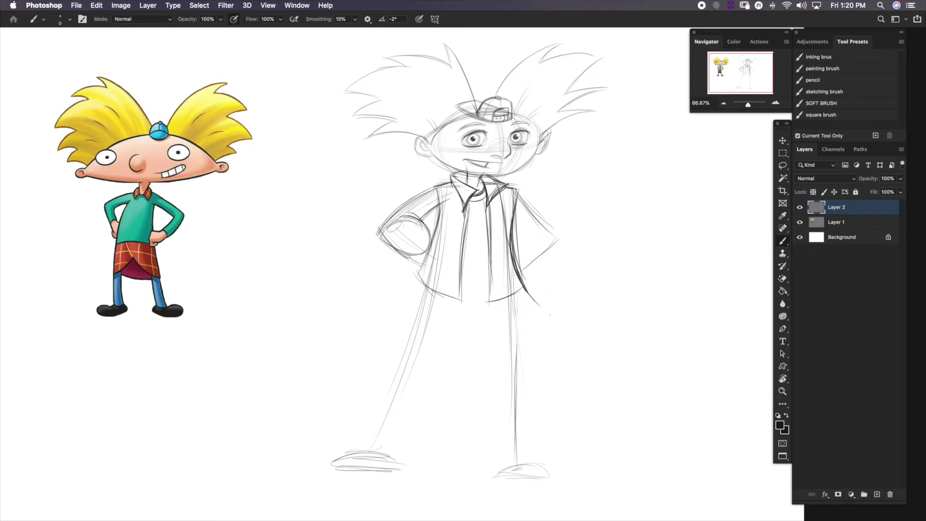
pyautogui.moveTo(519, 185); pyautogui.dragTo(533, 303)
# Step: Sketch the slanted pocket openings on both sides of the jacket and the cuff where the left hand goes in
pyautogui.moveTo(428, 254)
pyautogui.mouseDown()
pyautogui.moveTo(419, 277)
pyautogui.moveTo(435, 290)
pyautogui.moveTo(437, 263)
pyautogui.mouseUp()
pyautogui.moveTo(505, 256); pyautogui.dragTo(519, 277)
pyautogui.moveTo(505, 252); pyautogui.dragTo(520, 278)
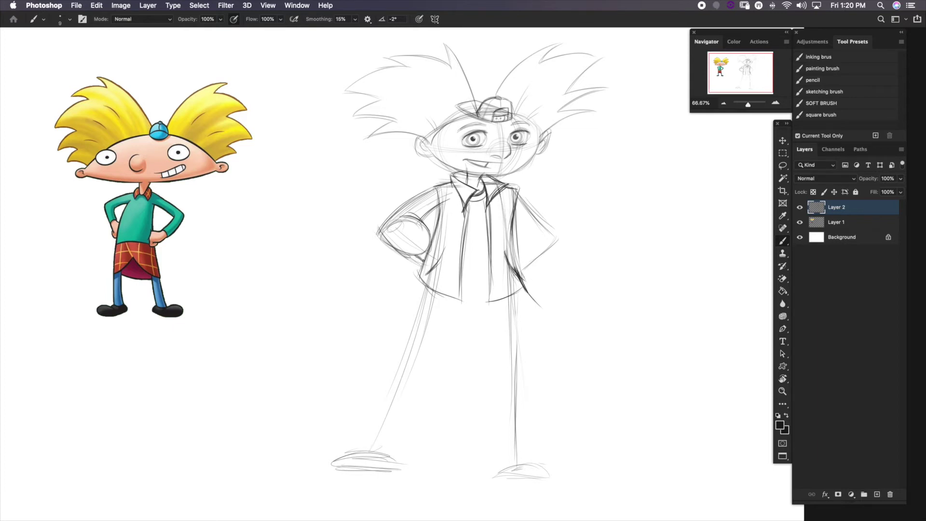
pyautogui.moveTo(436, 238)
pyautogui.mouseDown()
pyautogui.moveTo(410, 255)
pyautogui.moveTo(431, 252)
pyautogui.moveTo(415, 255)
pyautogui.moveTo(434, 246)
pyautogui.mouseUp()
pyautogui.moveTo(425, 261); pyautogui.dragTo(433, 251)
pyautogui.moveTo(431, 268); pyautogui.dragTo(445, 245)
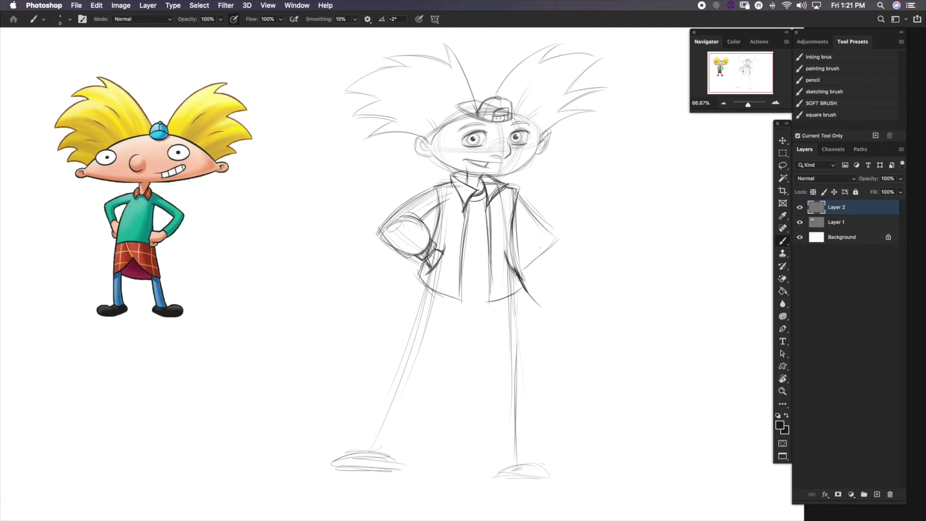
# Step: Build up the right sleeve from shoulder to elbow, with the rounded forearm and the cuff at the pocket
pyautogui.moveTo(513, 192)
pyautogui.mouseDown()
pyautogui.moveTo(515, 205)
pyautogui.moveTo(550, 230)
pyautogui.mouseUp()
pyautogui.moveTo(519, 202)
pyautogui.mouseDown()
pyautogui.moveTo(542, 226)
pyautogui.moveTo(546, 259)
pyautogui.moveTo(526, 277)
pyautogui.moveTo(517, 241)
pyautogui.moveTo(550, 227)
pyautogui.mouseUp()
pyautogui.moveTo(528, 271)
pyautogui.mouseDown()
pyautogui.moveTo(520, 252)
pyautogui.moveTo(548, 270)
pyautogui.moveTo(557, 230)
pyautogui.moveTo(526, 241)
pyautogui.moveTo(533, 224)
pyautogui.moveTo(528, 274)
pyautogui.moveTo(514, 264)
pyautogui.moveTo(525, 272)
pyautogui.mouseUp()
pyautogui.moveTo(522, 267)
pyautogui.mouseDown()
pyautogui.moveTo(530, 276)
pyautogui.moveTo(520, 270)
pyautogui.mouseUp()
pyautogui.moveTo(539, 230)
pyautogui.mouseDown()
pyautogui.moveTo(518, 254)
pyautogui.moveTo(526, 241)
pyautogui.moveTo(541, 270)
pyautogui.moveTo(519, 283)
pyautogui.mouseUp()
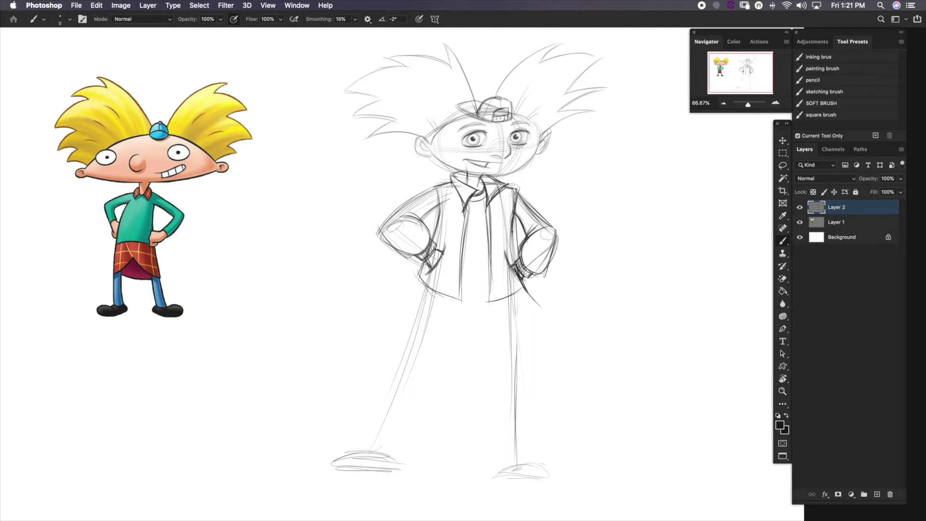
# Step: Darken the jacket's right side and front opening edges, and add short hatching lines to the collar
pyautogui.moveTo(515, 216); pyautogui.dragTo(516, 261)
pyautogui.moveTo(513, 234); pyautogui.dragTo(528, 289)
pyautogui.moveTo(476, 193); pyautogui.dragTo(462, 259)
pyautogui.moveTo(465, 217)
pyautogui.mouseDown()
pyautogui.moveTo(481, 189)
pyautogui.moveTo(463, 243)
pyautogui.mouseUp()
pyautogui.moveTo(471, 207); pyautogui.dragTo(466, 223)
pyautogui.moveTo(457, 181)
pyautogui.mouseDown()
pyautogui.moveTo(464, 201)
pyautogui.moveTo(496, 188)
pyautogui.moveTo(502, 199)
pyautogui.moveTo(455, 181)
pyautogui.moveTo(465, 182)
pyautogui.mouseUp()
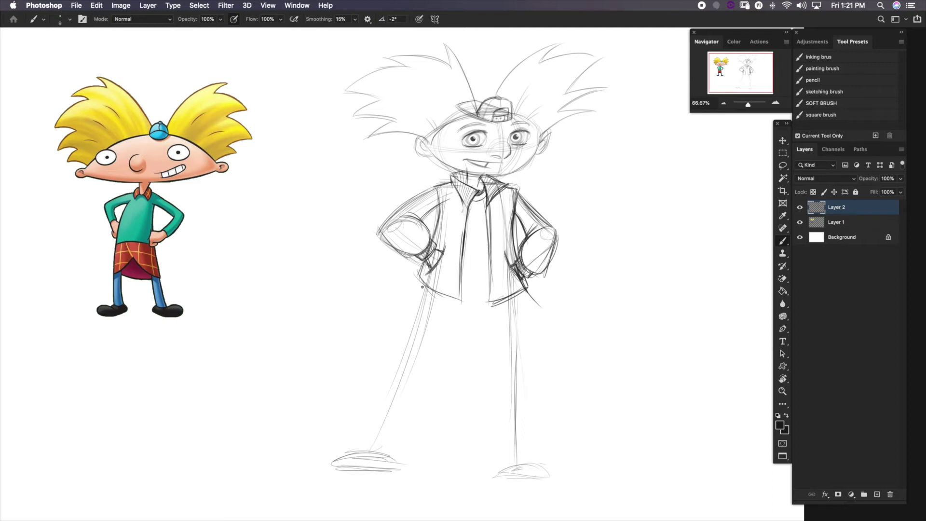
# Step: Sketch a waistband along the bottom of both jacket panels and darken the right pocket edge
pyautogui.moveTo(424, 282)
pyautogui.mouseDown()
pyautogui.moveTo(421, 299)
pyautogui.moveTo(491, 316)
pyautogui.mouseUp()
pyautogui.moveTo(491, 316)
pyautogui.mouseDown()
pyautogui.moveTo(515, 309)
pyautogui.moveTo(501, 302)
pyautogui.mouseUp()
pyautogui.moveTo(512, 258); pyautogui.dragTo(519, 276)
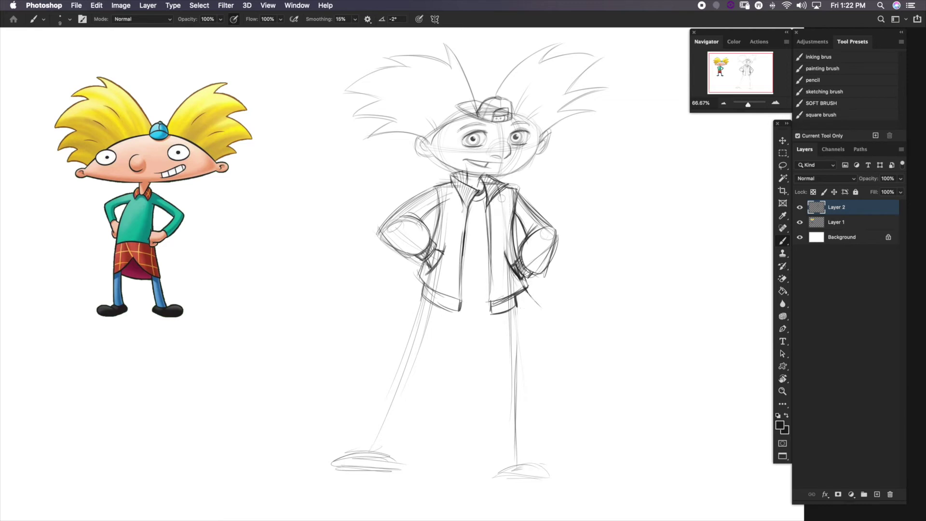
# Step: Draw a block letter A patch on the jacket's chest and add vertical ribbing lines along the waistband
pyautogui.moveTo(499, 208)
pyautogui.mouseDown()
pyautogui.moveTo(493, 232)
pyautogui.moveTo(507, 230)
pyautogui.mouseUp()
pyautogui.moveTo(504, 213)
pyautogui.mouseDown()
pyautogui.moveTo(510, 229)
pyautogui.moveTo(492, 224)
pyautogui.moveTo(510, 222)
pyautogui.mouseUp()
pyautogui.moveTo(426, 287)
pyautogui.mouseDown()
pyautogui.moveTo(427, 301)
pyautogui.moveTo(444, 306)
pyautogui.mouseUp()
pyautogui.moveTo(497, 302); pyautogui.dragTo(498, 314)
pyautogui.moveTo(502, 299); pyautogui.dragTo(509, 310)
pyautogui.moveTo(513, 298); pyautogui.dragTo(515, 308)
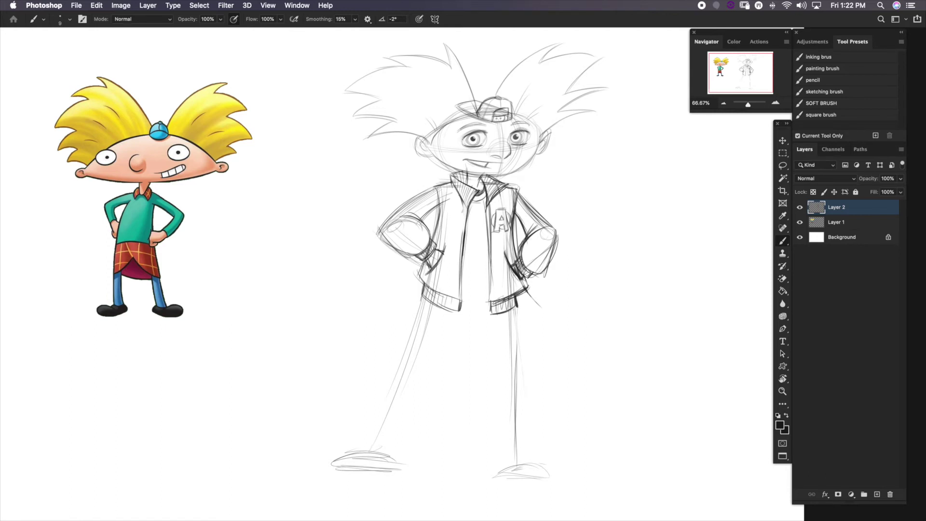
# Step: Sketch the long shirt hanging below the jacket, with a curved bottom hem and notched side slits
pyautogui.moveTo(424, 283)
pyautogui.mouseDown()
pyautogui.moveTo(412, 326)
pyautogui.moveTo(418, 321)
pyautogui.moveTo(422, 335)
pyautogui.moveTo(506, 345)
pyautogui.mouseUp()
pyautogui.moveTo(419, 333)
pyautogui.mouseDown()
pyautogui.moveTo(481, 348)
pyautogui.moveTo(516, 344)
pyautogui.moveTo(523, 332)
pyautogui.moveTo(518, 339)
pyautogui.mouseUp()
pyautogui.moveTo(515, 307)
pyautogui.mouseDown()
pyautogui.moveTo(520, 323)
pyautogui.moveTo(517, 310)
pyautogui.mouseUp()
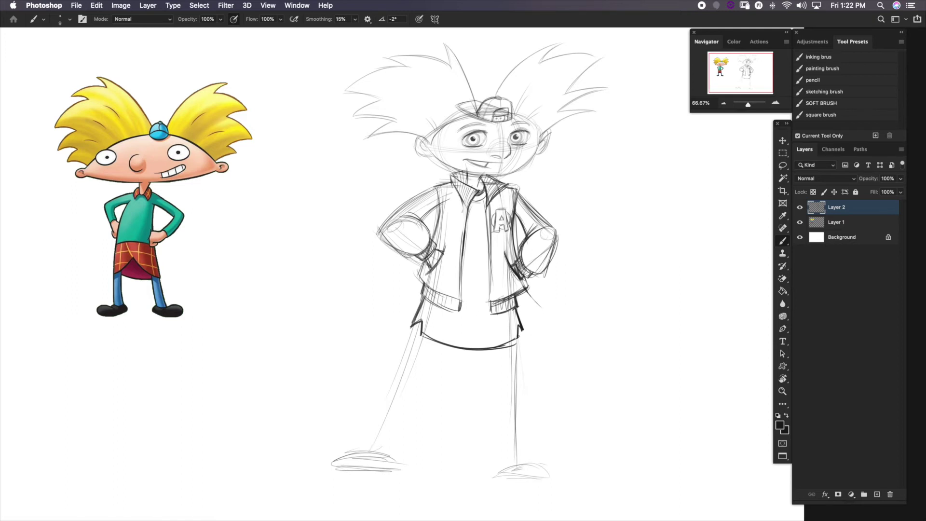
# Step: Sketch light guide lines for both legs below the shirt, with a small circle marking each knee
pyautogui.moveTo(497, 403)
pyautogui.mouseDown()
pyautogui.moveTo(519, 377)
pyautogui.moveTo(518, 341)
pyautogui.moveTo(503, 362)
pyautogui.mouseUp()
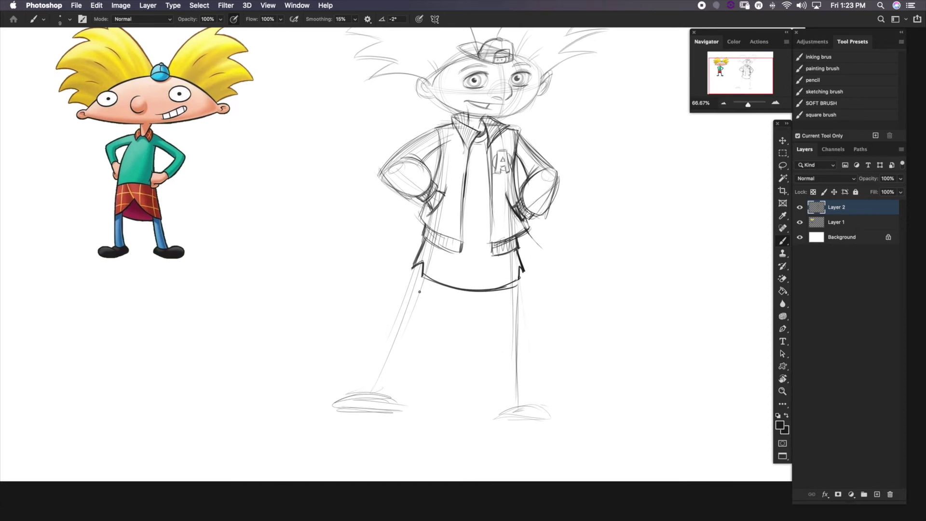
pyautogui.moveTo(421, 288)
pyautogui.mouseDown()
pyautogui.moveTo(406, 333)
pyautogui.moveTo(414, 320)
pyautogui.mouseUp()
pyautogui.moveTo(507, 256)
pyautogui.mouseDown()
pyautogui.moveTo(506, 340)
pyautogui.moveTo(513, 330)
pyautogui.mouseUp()
pyautogui.moveTo(404, 338)
pyautogui.mouseDown()
pyautogui.moveTo(387, 392)
pyautogui.moveTo(404, 337)
pyautogui.mouseUp()
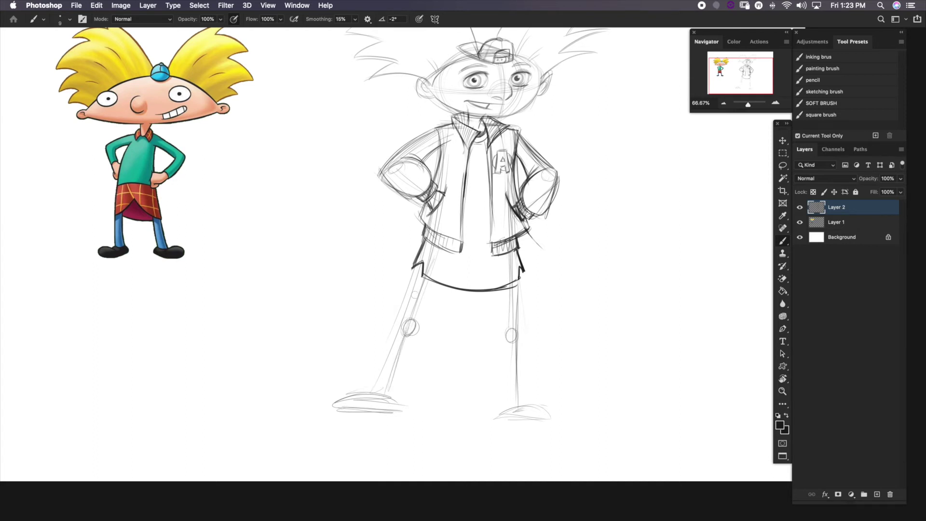
pyautogui.moveTo(413, 301); pyautogui.dragTo(415, 279)
pyautogui.moveTo(518, 311); pyautogui.dragTo(520, 401)
pyautogui.press('super+z')
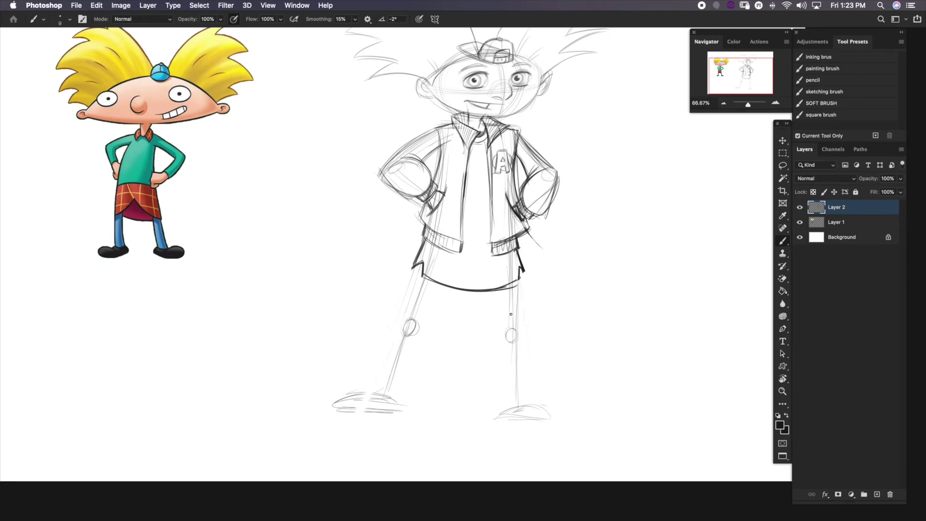
# Step: Extend the right leg's shin line down to the foot and lighten the rough shapes of both feet
pyautogui.moveTo(511, 329)
pyautogui.mouseDown()
pyautogui.moveTo(510, 295)
pyautogui.moveTo(509, 402)
pyautogui.mouseUp()
pyautogui.moveTo(396, 407)
pyautogui.mouseDown()
pyautogui.moveTo(358, 398)
pyautogui.moveTo(352, 417)
pyautogui.moveTo(369, 425)
pyautogui.moveTo(538, 417)
pyautogui.mouseUp()
pyautogui.scroll(1, 455, 372)
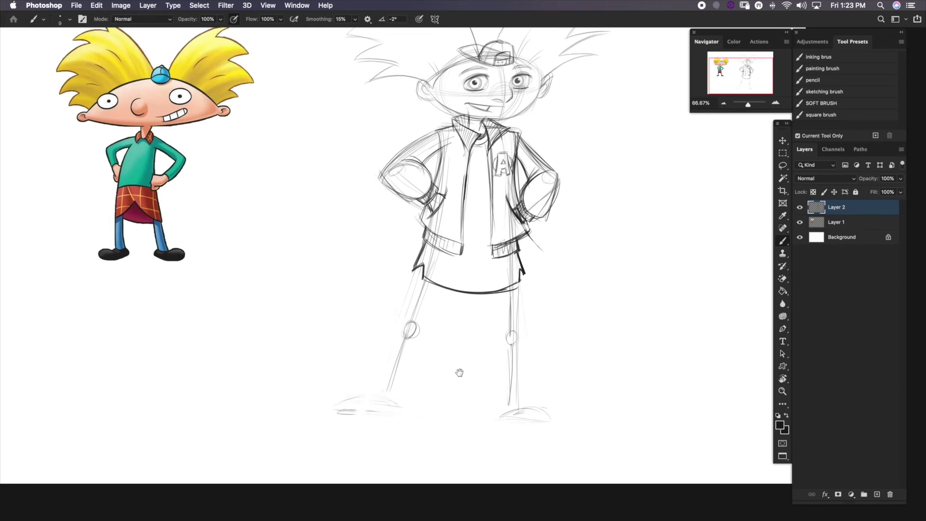
# Step: Outline the left trouser leg with darker strokes, tapering from the shirt hem to the ankle
pyautogui.moveTo(417, 276); pyautogui.dragTo(388, 381)
pyautogui.moveTo(430, 305); pyautogui.dragTo(400, 386)
pyautogui.moveTo(411, 350); pyautogui.dragTo(401, 385)
pyautogui.moveTo(443, 292); pyautogui.dragTo(402, 382)
pyautogui.moveTo(443, 290); pyautogui.dragTo(404, 372)
# Step: Outline the right trouser leg with darker, nearly vertical strokes from the shirt hem down to the ankle
pyautogui.moveTo(520, 347)
pyautogui.mouseDown()
pyautogui.moveTo(430, 425)
pyautogui.moveTo(488, 313)
pyautogui.mouseUp()
pyautogui.moveTo(466, 262); pyautogui.dragTo(469, 380)
pyautogui.moveTo(488, 336)
pyautogui.mouseDown()
pyautogui.moveTo(486, 370)
pyautogui.moveTo(481, 360)
pyautogui.mouseUp()
pyautogui.moveTo(456, 284); pyautogui.dragTo(461, 343)
pyautogui.moveTo(479, 272); pyautogui.dragTo(478, 368)
pyautogui.moveTo(481, 291); pyautogui.dragTo(477, 392)
pyautogui.moveTo(480, 315); pyautogui.dragTo(476, 400)
pyautogui.moveTo(526, 369)
pyautogui.mouseDown()
pyautogui.moveTo(530, 362)
pyautogui.moveTo(450, 415)
pyautogui.moveTo(500, 382)
pyautogui.moveTo(521, 381)
pyautogui.mouseUp()
# Step: Darken the outer edge of the left trouser leg with repeated strokes along the thigh and shin
pyautogui.moveTo(396, 292); pyautogui.dragTo(380, 353)
pyautogui.moveTo(395, 295); pyautogui.dragTo(379, 350)
pyautogui.moveTo(400, 316); pyautogui.dragTo(390, 356)
pyautogui.moveTo(483, 374)
pyautogui.mouseDown()
pyautogui.moveTo(443, 385)
pyautogui.moveTo(455, 390)
pyautogui.mouseUp()
pyautogui.moveTo(468, 308)
pyautogui.mouseDown()
pyautogui.moveTo(432, 407)
pyautogui.moveTo(512, 309)
pyautogui.mouseUp()
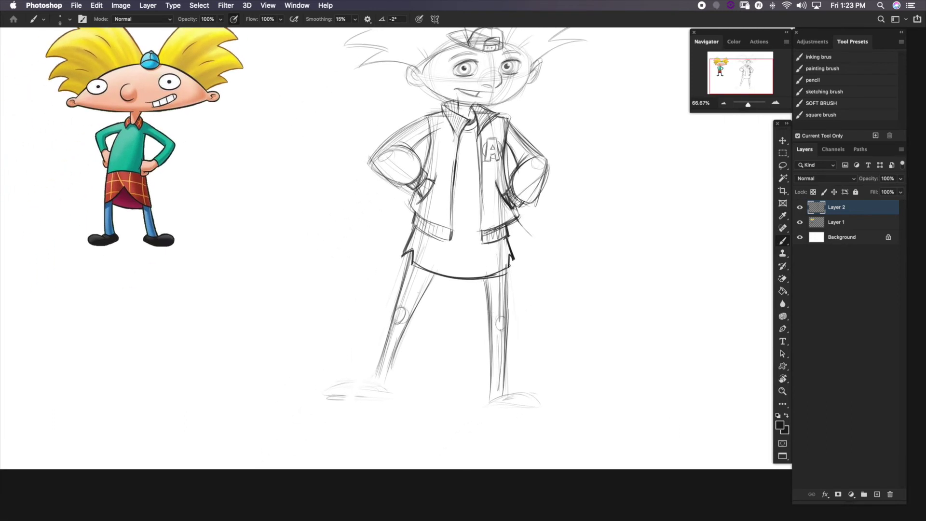
# Step: Add short crease lines across both thighs and sketch a ragged tear over the left knee
pyautogui.moveTo(401, 291)
pyautogui.mouseDown()
pyautogui.moveTo(422, 295)
pyautogui.moveTo(405, 278)
pyautogui.moveTo(429, 278)
pyautogui.mouseUp()
pyautogui.moveTo(488, 282); pyautogui.dragTo(507, 284)
pyautogui.moveTo(508, 288)
pyautogui.mouseDown()
pyautogui.moveTo(490, 290)
pyautogui.moveTo(505, 289)
pyautogui.mouseUp()
pyautogui.moveTo(494, 297)
pyautogui.mouseDown()
pyautogui.moveTo(507, 293)
pyautogui.moveTo(505, 302)
pyautogui.mouseUp()
pyautogui.moveTo(495, 310); pyautogui.dragTo(504, 304)
pyautogui.moveTo(479, 348); pyautogui.dragTo(487, 337)
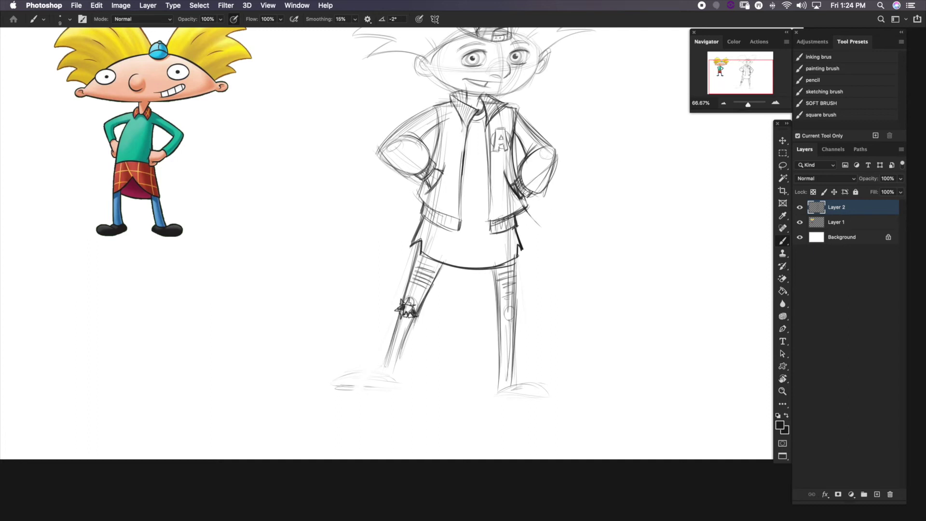
# Step: Draw a rolled cuff at the bottom of each trouser leg
pyautogui.moveTo(385, 353)
pyautogui.mouseDown()
pyautogui.moveTo(383, 364)
pyautogui.moveTo(396, 373)
pyautogui.moveTo(383, 364)
pyautogui.moveTo(399, 363)
pyautogui.moveTo(398, 374)
pyautogui.moveTo(400, 367)
pyautogui.mouseUp()
pyautogui.moveTo(532, 352); pyautogui.dragTo(533, 337)
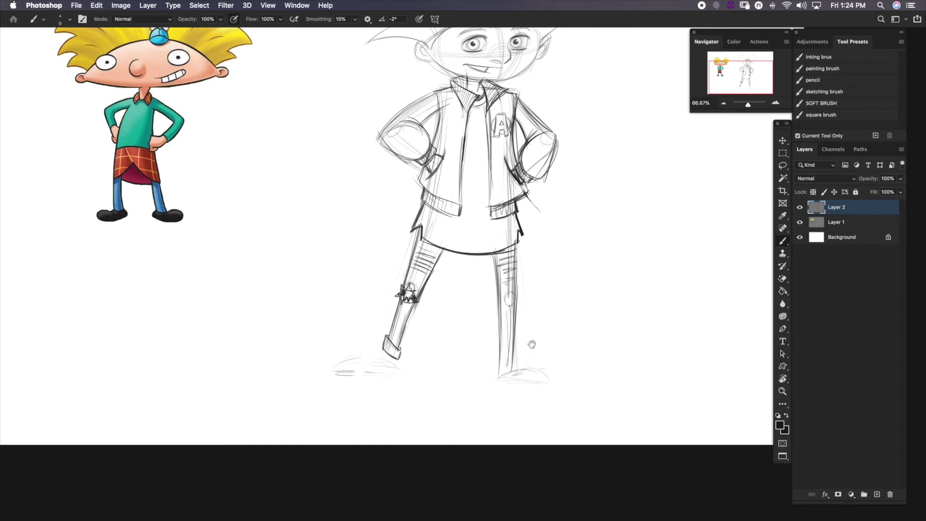
pyautogui.moveTo(495, 370)
pyautogui.mouseDown()
pyautogui.moveTo(497, 360)
pyautogui.moveTo(518, 361)
pyautogui.moveTo(496, 372)
pyautogui.moveTo(514, 371)
pyautogui.moveTo(517, 361)
pyautogui.moveTo(516, 371)
pyautogui.moveTo(518, 360)
pyautogui.mouseUp()
# Step: Sketch a ragged tear over the right knee and darken that trouser leg's edges
pyautogui.moveTo(501, 301)
pyautogui.mouseDown()
pyautogui.moveTo(519, 295)
pyautogui.moveTo(514, 311)
pyautogui.mouseUp()
pyautogui.moveTo(494, 256); pyautogui.dragTo(498, 299)
pyautogui.moveTo(495, 262); pyautogui.dragTo(497, 331)
pyautogui.moveTo(496, 280); pyautogui.dragTo(498, 338)
pyautogui.moveTo(515, 243)
pyautogui.mouseDown()
pyautogui.moveTo(514, 287)
pyautogui.moveTo(520, 242)
pyautogui.mouseUp()
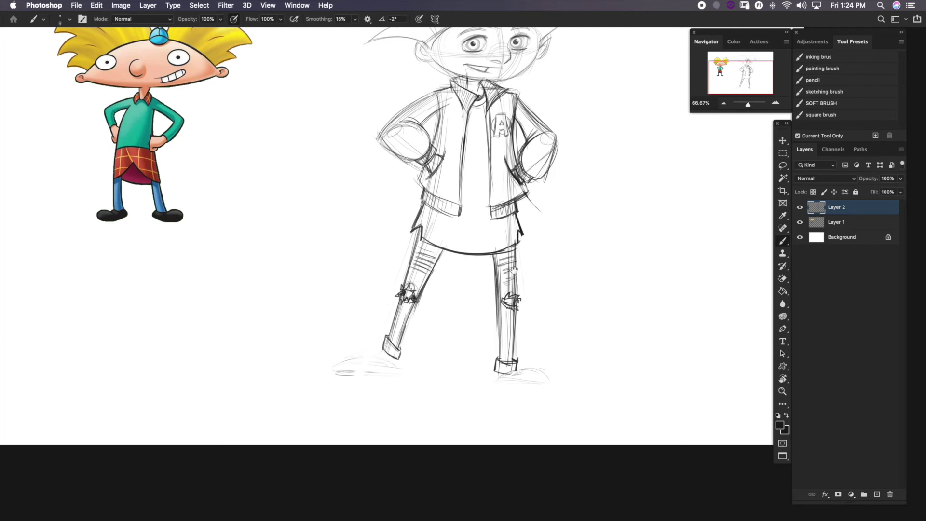
pyautogui.moveTo(514, 309)
pyautogui.mouseDown()
pyautogui.moveTo(475, 405)
pyautogui.moveTo(492, 328)
pyautogui.moveTo(405, 397)
pyautogui.moveTo(528, 296)
pyautogui.moveTo(471, 444)
pyautogui.moveTo(506, 384)
pyautogui.moveTo(572, 350)
pyautogui.mouseUp()
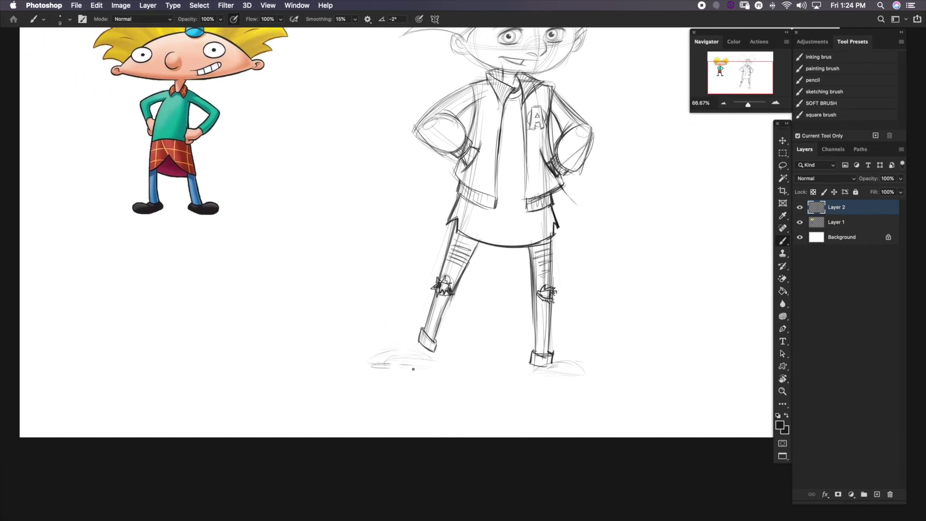
# Step: Place elliptical foot guides under both legs and draw a laced sneaker on the left foot
pyautogui.moveTo(401, 370)
pyautogui.mouseDown()
pyautogui.moveTo(422, 363)
pyautogui.moveTo(386, 359)
pyautogui.moveTo(421, 356)
pyautogui.moveTo(410, 361)
pyautogui.mouseUp()
pyautogui.moveTo(550, 374)
pyautogui.mouseDown()
pyautogui.moveTo(540, 377)
pyautogui.moveTo(581, 383)
pyautogui.moveTo(545, 387)
pyautogui.moveTo(581, 387)
pyautogui.mouseUp()
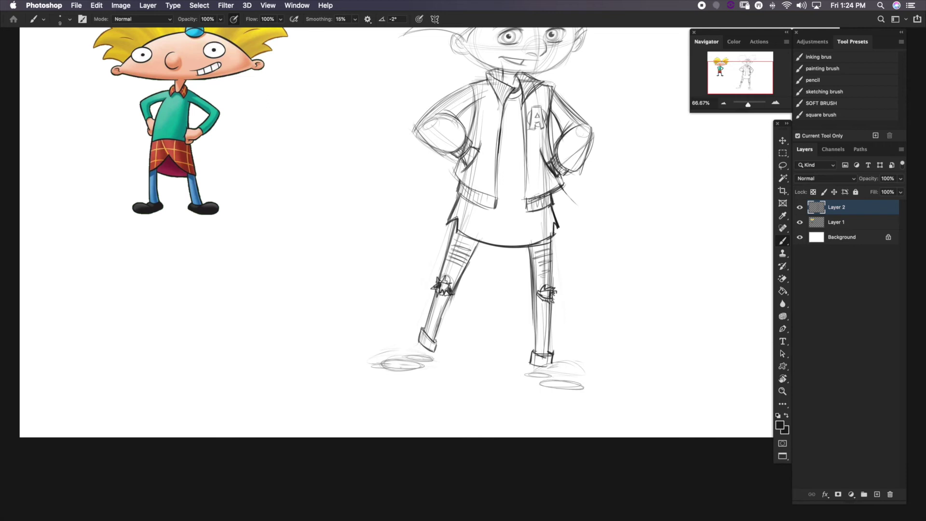
pyautogui.moveTo(392, 371)
pyautogui.mouseDown()
pyautogui.moveTo(432, 363)
pyautogui.moveTo(433, 353)
pyautogui.moveTo(433, 361)
pyautogui.moveTo(382, 370)
pyautogui.moveTo(405, 368)
pyautogui.moveTo(401, 355)
pyautogui.moveTo(419, 343)
pyautogui.mouseUp()
pyautogui.moveTo(415, 337)
pyautogui.mouseDown()
pyautogui.moveTo(432, 351)
pyautogui.moveTo(393, 360)
pyautogui.moveTo(420, 359)
pyautogui.moveTo(418, 370)
pyautogui.moveTo(434, 356)
pyautogui.mouseUp()
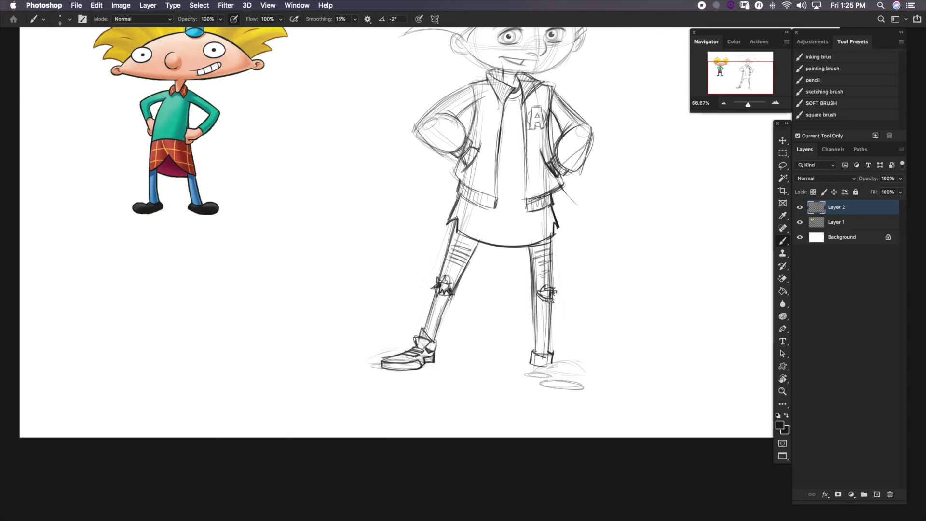
# Step: Draw a matching laced sneaker with a thick sole on the right foot
pyautogui.hscroll(5, 426, 342)
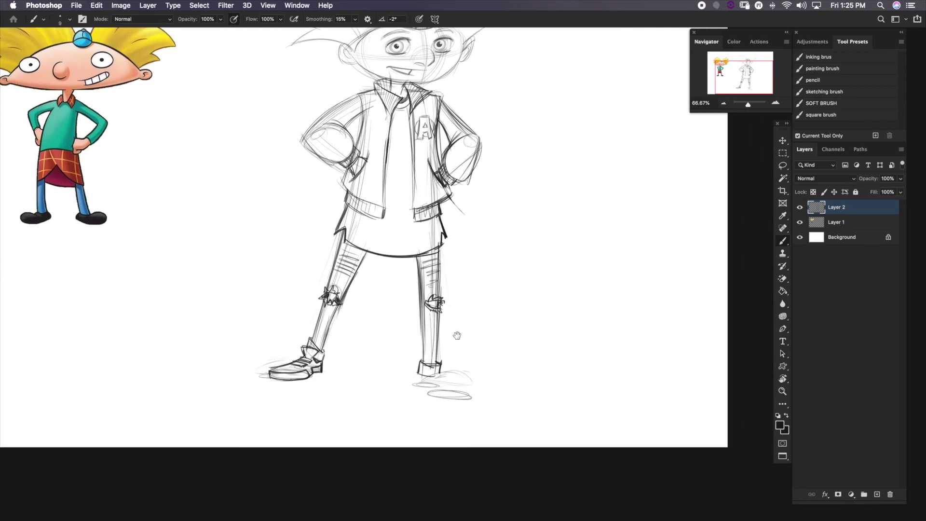
pyautogui.moveTo(430, 368)
pyautogui.mouseDown()
pyautogui.moveTo(431, 376)
pyautogui.moveTo(451, 365)
pyautogui.moveTo(439, 379)
pyautogui.mouseUp()
pyautogui.moveTo(425, 374); pyautogui.dragTo(421, 381)
pyautogui.moveTo(423, 374)
pyautogui.mouseDown()
pyautogui.moveTo(421, 391)
pyautogui.moveTo(469, 399)
pyautogui.moveTo(454, 390)
pyautogui.moveTo(465, 401)
pyautogui.moveTo(446, 401)
pyautogui.moveTo(441, 379)
pyautogui.moveTo(450, 386)
pyautogui.mouseUp()
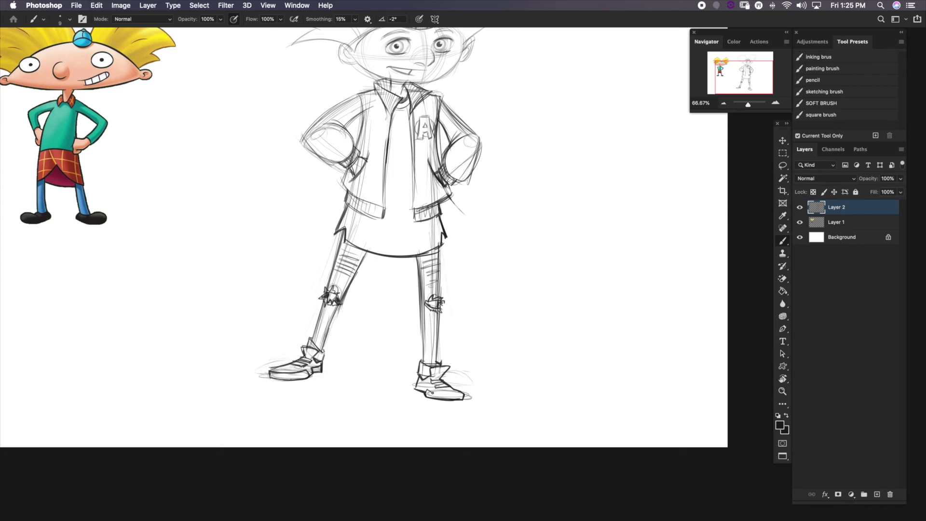
pyautogui.moveTo(433, 394)
pyautogui.mouseDown()
pyautogui.moveTo(462, 393)
pyautogui.moveTo(417, 386)
pyautogui.mouseUp()
# Step: Rotate the whole character sketch about 3.7° counterclockwise
pyautogui.scroll(5, 506, 362)
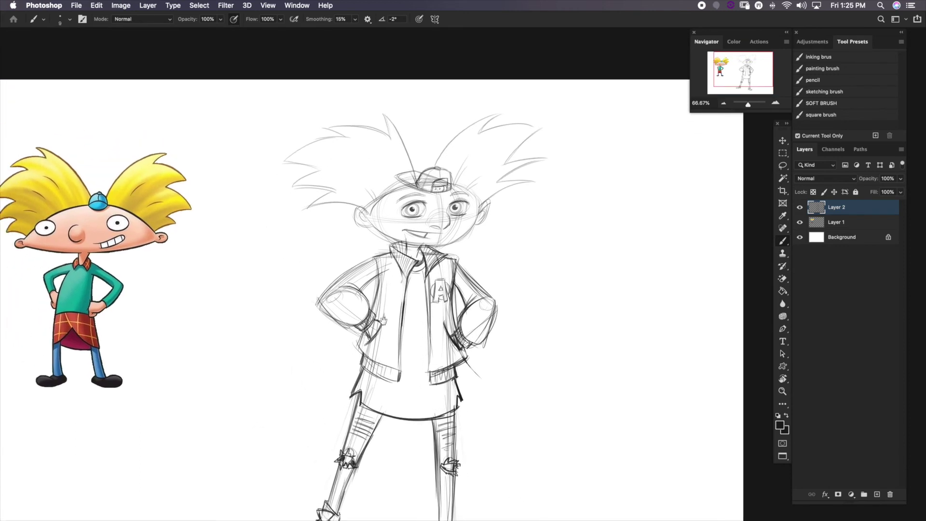
pyautogui.moveTo(316, 304)
pyautogui.mouseDown()
pyautogui.moveTo(353, 327)
pyautogui.moveTo(335, 284)
pyautogui.moveTo(373, 257)
pyautogui.moveTo(382, 274)
pyautogui.moveTo(376, 297)
pyautogui.mouseUp()
pyautogui.moveTo(532, 339)
pyautogui.mouseDown()
pyautogui.moveTo(493, 230)
pyautogui.moveTo(488, 270)
pyautogui.mouseUp()
pyautogui.click(723, 104)
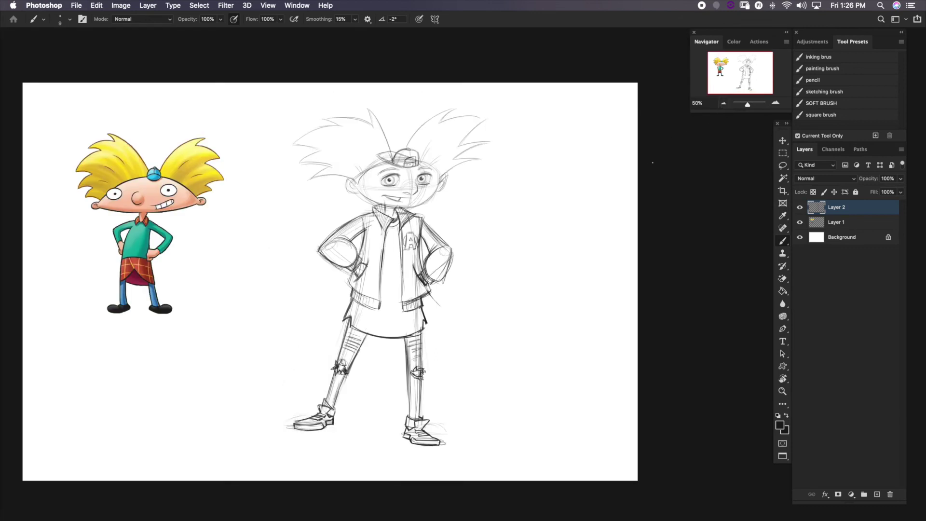
pyautogui.click(783, 141)
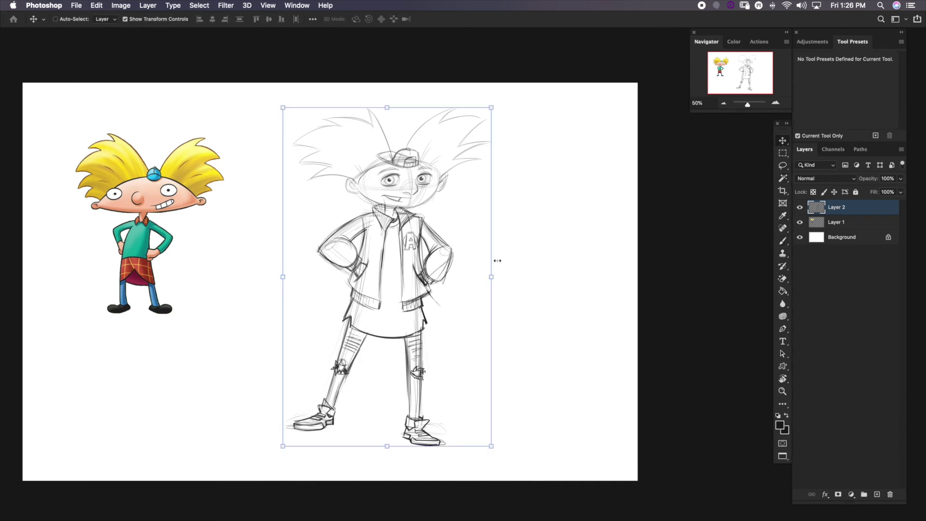
pyautogui.moveTo(502, 279); pyautogui.dragTo(502, 271)
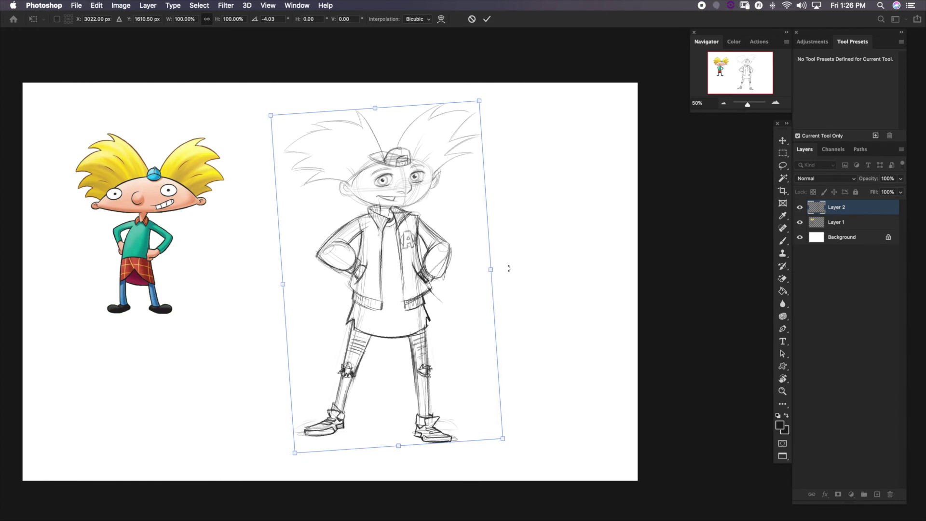
pyautogui.moveTo(508, 268); pyautogui.dragTo(508, 268)
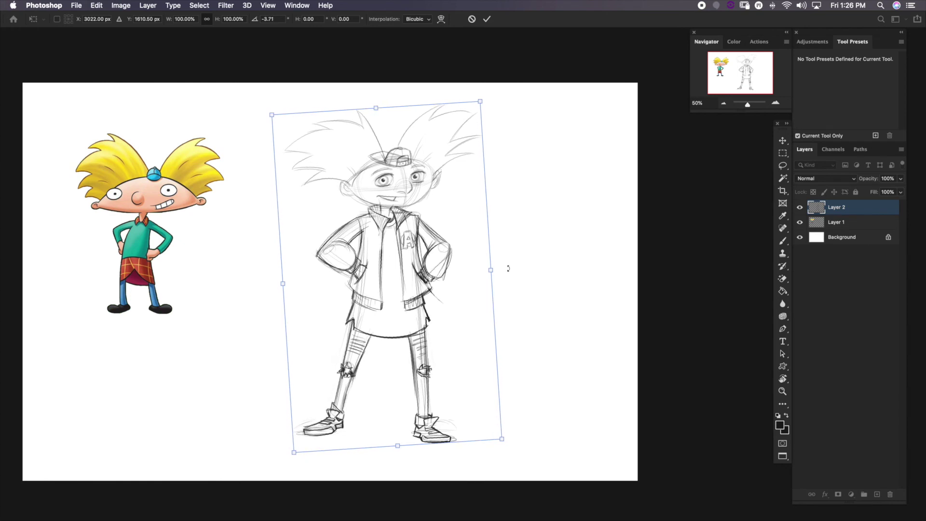
pyautogui.press('Escape')
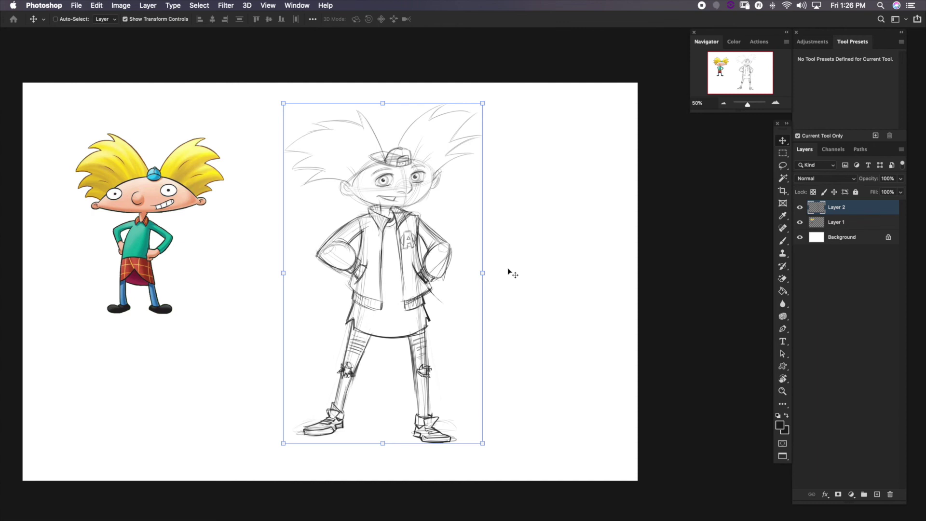
# Step: Add a new layer above the sketch for the ink lines, ready for brushwork on the face
pyautogui.press('b')
pyautogui.press('super+shift+n')
pyautogui.press('super+plus')
pyautogui.press('super+plus')
pyautogui.press('super+plus')
# Step: Ink both eyes in black with upper and lower lids, round irises and solid pupils
pyautogui.moveTo(453, 285); pyautogui.dragTo(385, 316)
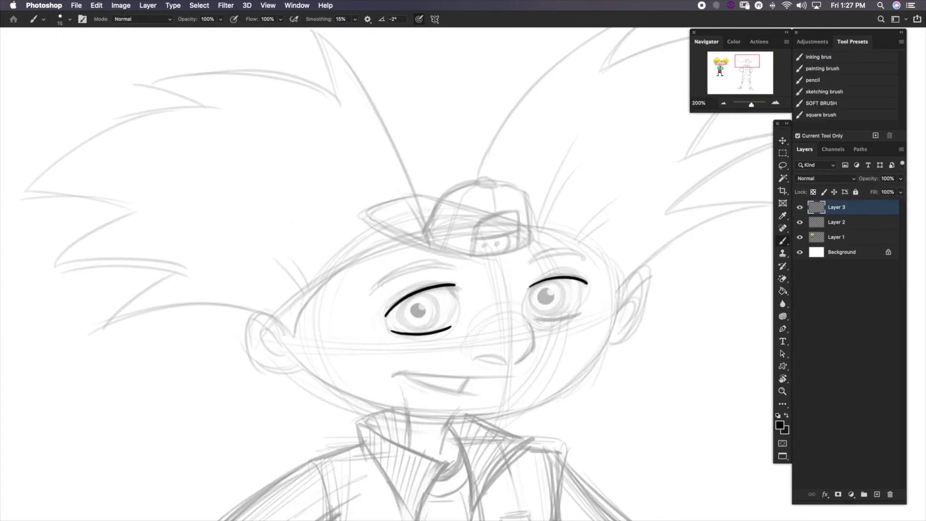
pyautogui.moveTo(576, 331); pyautogui.dragTo(515, 323)
pyautogui.moveTo(480, 272); pyautogui.dragTo(545, 270)
pyautogui.press(']')
pyautogui.press(']')
pyautogui.press(']')
pyautogui.press(']')
pyautogui.click(415, 283)
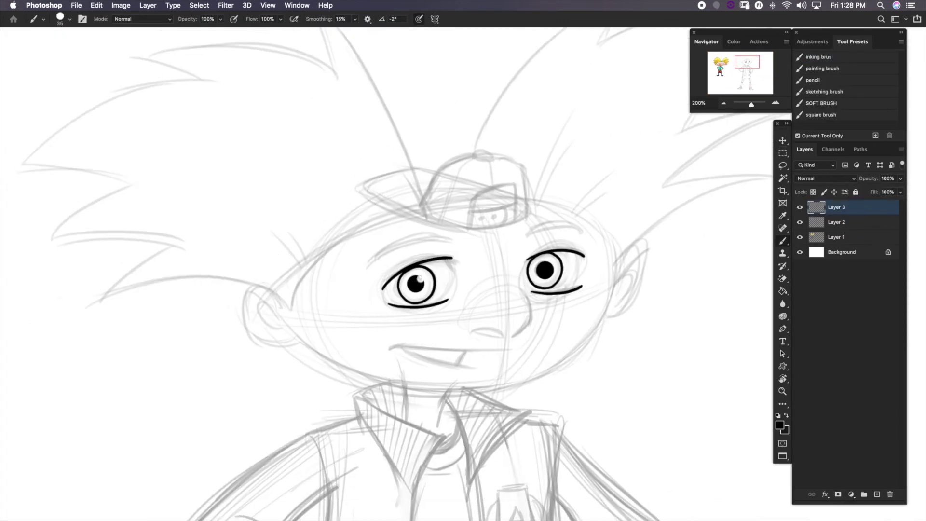
# Step: Reduce the brush size and ink the remaining facial features, head outline, ears and cap over the sketch
pyautogui.scroll(1, 550, 263)
pyautogui.press('[')
pyautogui.press('[')
pyautogui.press('[')
pyautogui.moveTo(437, 242); pyautogui.dragTo(452, 251)
pyautogui.moveTo(452, 251); pyautogui.dragTo(421, 313)
pyautogui.moveTo(500, 306); pyautogui.dragTo(558, 303)
pyautogui.moveTo(193, 293); pyautogui.dragTo(214, 330)
pyautogui.moveTo(528, 256)
pyautogui.mouseDown()
pyautogui.moveTo(556, 275)
pyautogui.moveTo(518, 310)
pyautogui.mouseUp()
pyautogui.moveTo(296, 260); pyautogui.dragTo(599, 236)
pyautogui.moveTo(437, 321); pyautogui.dragTo(469, 325)
pyautogui.moveTo(486, 283); pyautogui.dragTo(472, 328)
pyautogui.moveTo(378, 312); pyautogui.dragTo(481, 313)
pyautogui.moveTo(458, 315)
pyautogui.mouseDown()
pyautogui.moveTo(447, 327)
pyautogui.moveTo(475, 344)
pyautogui.mouseUp()
pyautogui.moveTo(299, 290); pyautogui.dragTo(431, 190)
pyautogui.moveTo(483, 251); pyautogui.dragTo(288, 299)
pyautogui.moveTo(429, 287); pyautogui.dragTo(341, 230)
pyautogui.moveTo(316, 303)
pyautogui.mouseDown()
pyautogui.moveTo(461, 388)
pyautogui.moveTo(759, 469)
pyautogui.mouseUp()
pyautogui.moveTo(678, 401)
pyautogui.mouseDown()
pyautogui.moveTo(531, 237)
pyautogui.moveTo(392, 256)
pyautogui.mouseUp()
# Step: Ink the long spiky hair tufts on the head with pointed, curved strokes
pyautogui.moveTo(461, 274); pyautogui.dragTo(551, 122)
pyautogui.moveTo(548, 120)
pyautogui.mouseDown()
pyautogui.moveTo(470, 221)
pyautogui.moveTo(445, 308)
pyautogui.mouseUp()
pyautogui.moveTo(603, 203); pyautogui.dragTo(184, 337)
pyautogui.moveTo(388, 305)
pyautogui.mouseDown()
pyautogui.moveTo(516, 192)
pyautogui.moveTo(675, 165)
pyautogui.mouseUp()
pyautogui.moveTo(624, 186)
pyautogui.mouseDown()
pyautogui.moveTo(519, 304)
pyautogui.moveTo(575, 170)
pyautogui.mouseUp()
pyautogui.moveTo(698, 148); pyautogui.dragTo(556, 222)
pyautogui.moveTo(671, 214); pyautogui.dragTo(530, 276)
# Step: Ink the jacket's collar, front opening and chest letter patch along the sketch lines
pyautogui.moveTo(447, 248); pyautogui.dragTo(547, 234)
pyautogui.moveTo(448, 317); pyautogui.dragTo(477, 319)
pyautogui.moveTo(510, 303)
pyautogui.mouseDown()
pyautogui.moveTo(479, 318)
pyautogui.moveTo(463, 357)
pyautogui.mouseUp()
pyautogui.moveTo(512, 302); pyautogui.dragTo(530, 309)
pyautogui.moveTo(532, 304); pyautogui.dragTo(564, 351)
pyautogui.moveTo(506, 375); pyautogui.dragTo(552, 334)
pyautogui.moveTo(511, 361); pyautogui.dragTo(553, 354)
pyautogui.moveTo(512, 308); pyautogui.dragTo(483, 363)
pyautogui.moveTo(539, 329)
pyautogui.mouseDown()
pyautogui.moveTo(340, 281)
pyautogui.moveTo(476, 264)
pyautogui.moveTo(486, 280)
pyautogui.mouseUp()
pyautogui.moveTo(429, 458)
pyautogui.mouseDown()
pyautogui.moveTo(506, 274)
pyautogui.moveTo(500, 289)
pyautogui.mouseUp()
pyautogui.moveTo(359, 257); pyautogui.dragTo(450, 295)
pyautogui.moveTo(450, 295); pyautogui.dragTo(415, 357)
pyautogui.moveTo(488, 338); pyautogui.dragTo(545, 409)
pyautogui.moveTo(512, 357)
pyautogui.mouseDown()
pyautogui.moveTo(483, 401)
pyautogui.moveTo(527, 429)
pyautogui.mouseUp()
pyautogui.moveTo(506, 350)
pyautogui.mouseDown()
pyautogui.moveTo(359, 277)
pyautogui.moveTo(497, 338)
pyautogui.mouseUp()
pyautogui.moveTo(518, 419); pyautogui.dragTo(589, 328)
pyautogui.moveTo(425, 313); pyautogui.dragTo(453, 340)
pyautogui.moveTo(454, 340)
pyautogui.mouseDown()
pyautogui.moveTo(462, 266)
pyautogui.moveTo(459, 323)
pyautogui.mouseUp()
pyautogui.moveTo(568, 331); pyautogui.dragTo(549, 346)
pyautogui.moveTo(434, 337); pyautogui.dragTo(482, 265)
pyautogui.moveTo(411, 210); pyautogui.dragTo(391, 219)
# Step: Ink the jacket's sleeves, pockets and ribbed waistband over the sketch
pyautogui.moveTo(451, 123); pyautogui.dragTo(269, 277)
pyautogui.moveTo(331, 227); pyautogui.dragTo(385, 333)
pyautogui.moveTo(265, 223); pyautogui.dragTo(385, 289)
pyautogui.moveTo(421, 244)
pyautogui.mouseDown()
pyautogui.moveTo(407, 300)
pyautogui.moveTo(458, 260)
pyautogui.mouseUp()
pyautogui.moveTo(450, 250); pyautogui.dragTo(463, 375)
pyautogui.moveTo(459, 338); pyautogui.dragTo(454, 370)
pyautogui.moveTo(555, 217); pyautogui.dragTo(275, 318)
pyautogui.moveTo(244, 170); pyautogui.dragTo(273, 438)
pyautogui.moveTo(338, 337); pyautogui.dragTo(379, 247)
pyautogui.moveTo(322, 381); pyautogui.dragTo(399, 351)
pyautogui.moveTo(386, 241); pyautogui.dragTo(384, 308)
pyautogui.moveTo(351, 264); pyautogui.dragTo(408, 337)
pyautogui.moveTo(365, 70)
pyautogui.mouseDown()
pyautogui.moveTo(483, 252)
pyautogui.moveTo(449, 313)
pyautogui.mouseUp()
pyautogui.moveTo(338, 241); pyautogui.dragTo(381, 249)
pyautogui.moveTo(289, 241); pyautogui.dragTo(488, 265)
pyautogui.moveTo(403, 282); pyautogui.dragTo(349, 371)
pyautogui.moveTo(483, 241); pyautogui.dragTo(387, 326)
pyautogui.moveTo(453, 246)
pyautogui.mouseDown()
pyautogui.moveTo(495, 303)
pyautogui.moveTo(461, 294)
pyautogui.mouseUp()
pyautogui.moveTo(489, 287); pyautogui.dragTo(480, 301)
pyautogui.moveTo(497, 249); pyautogui.dragTo(504, 292)
# Step: Ink the long shirt below the jacket with its notched side slits and curved bottom hem
pyautogui.moveTo(338, 410); pyautogui.dragTo(427, 103)
pyautogui.moveTo(352, 209); pyautogui.dragTo(376, 335)
pyautogui.moveTo(435, 290); pyautogui.dragTo(298, 323)
pyautogui.moveTo(240, 369); pyautogui.dragTo(505, 352)
pyautogui.moveTo(503, 284); pyautogui.dragTo(514, 324)
pyautogui.moveTo(289, 338); pyautogui.dragTo(497, 167)
# Step: Ink the first trouser leg over the sketch, with curved fold lines on the thigh and a jagged ripped hole at the knee
pyautogui.moveTo(418, 158)
pyautogui.mouseDown()
pyautogui.moveTo(381, 331)
pyautogui.moveTo(401, 159)
pyautogui.mouseUp()
pyautogui.moveTo(490, 211); pyautogui.dragTo(422, 367)
pyautogui.moveTo(410, 338); pyautogui.dragTo(439, 282)
pyautogui.moveTo(398, 288)
pyautogui.mouseDown()
pyautogui.moveTo(438, 287)
pyautogui.moveTo(451, 310)
pyautogui.mouseUp()
pyautogui.moveTo(443, 265); pyautogui.dragTo(492, 139)
pyautogui.moveTo(443, 170); pyautogui.dragTo(422, 285)
pyautogui.moveTo(482, 193); pyautogui.dragTo(416, 280)
pyautogui.moveTo(428, 258); pyautogui.dragTo(378, 406)
pyautogui.moveTo(406, 164); pyautogui.dragTo(455, 176)
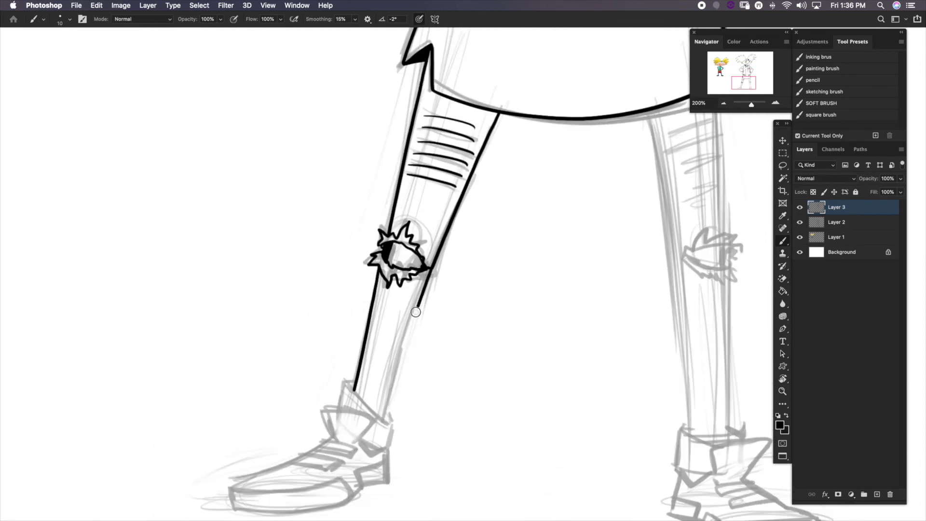
# Step: Ink the first leg's ankle cuff and the sneaker with its tongue, straps, toe and sole along the sketch
pyautogui.moveTo(434, 338); pyautogui.dragTo(464, 244)
pyautogui.moveTo(384, 278)
pyautogui.mouseDown()
pyautogui.moveTo(370, 304)
pyautogui.moveTo(402, 316)
pyautogui.mouseUp()
pyautogui.moveTo(351, 307); pyautogui.dragTo(360, 335)
pyautogui.moveTo(411, 302); pyautogui.dragTo(388, 336)
pyautogui.moveTo(400, 322); pyautogui.dragTo(510, 292)
pyautogui.moveTo(463, 337); pyautogui.dragTo(438, 285)
pyautogui.moveTo(409, 278); pyautogui.dragTo(346, 320)
pyautogui.moveTo(471, 260); pyautogui.dragTo(500, 296)
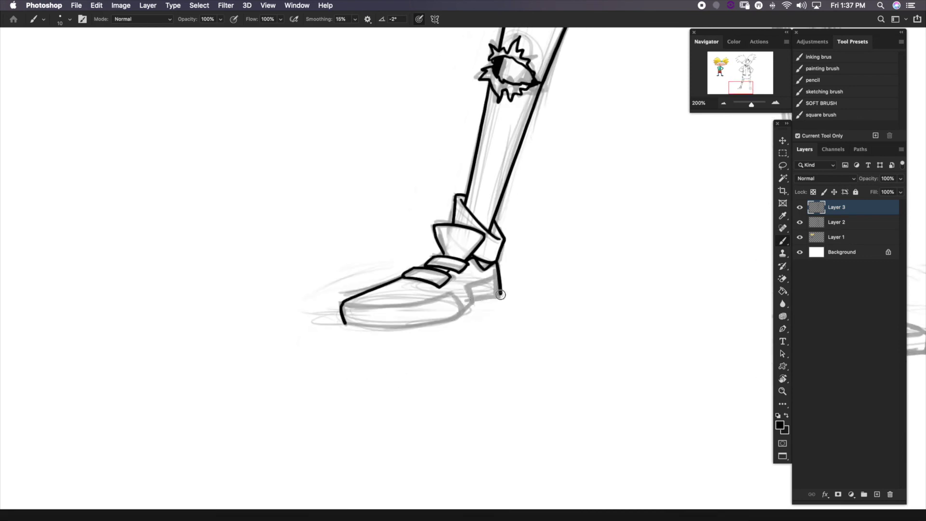
pyautogui.moveTo(380, 331); pyautogui.dragTo(501, 319)
# Step: Ink the other trouser leg and its sneaker over the sketch, including the ripped knee and detail lines
pyautogui.moveTo(569, 270); pyautogui.dragTo(176, 304)
pyautogui.moveTo(467, 324)
pyautogui.mouseDown()
pyautogui.moveTo(492, 327)
pyautogui.moveTo(540, 360)
pyautogui.mouseUp()
pyautogui.moveTo(502, 352)
pyautogui.mouseDown()
pyautogui.moveTo(429, 311)
pyautogui.moveTo(523, 274)
pyautogui.mouseUp()
pyautogui.moveTo(454, 249); pyautogui.dragTo(447, 284)
pyautogui.moveTo(479, 311); pyautogui.dragTo(589, 311)
pyautogui.moveTo(607, 245)
pyautogui.mouseDown()
pyautogui.moveTo(661, 320)
pyautogui.moveTo(545, 483)
pyautogui.mouseUp()
pyautogui.click(725, 102)
pyautogui.moveTo(413, 181); pyautogui.dragTo(432, 343)
pyautogui.moveTo(451, 264); pyautogui.dragTo(452, 340)
pyautogui.press('super+plus')
pyautogui.press('super+plus')
pyautogui.moveTo(460, 350); pyautogui.dragTo(406, 347)
pyautogui.moveTo(440, 381); pyautogui.dragTo(454, 372)
pyautogui.moveTo(435, 299); pyautogui.dragTo(455, 370)
pyautogui.moveTo(461, 328); pyautogui.dragTo(408, 338)
pyautogui.moveTo(461, 301); pyautogui.dragTo(405, 314)
# Step: Toggle the visibility of the Layer 2 sketch to examine the inked line art on its own
pyautogui.press('super+minus')
pyautogui.press('super+minus')
pyautogui.press('super+minus')
pyautogui.click(800, 222)
pyautogui.press('super+plus')
pyautogui.press('super+plus')
pyautogui.click(723, 104)
pyautogui.click(800, 222)
# Step: Add the remaining ink strokes to the line art against the sketch and hide Layer 2
pyautogui.moveTo(530, 193); pyautogui.dragTo(400, 313)
pyautogui.moveTo(348, 306)
pyautogui.mouseDown()
pyautogui.moveTo(394, 205)
pyautogui.moveTo(483, 224)
pyautogui.mouseUp()
pyautogui.moveTo(280, 245); pyautogui.dragTo(200, 187)
pyautogui.click(800, 222)
pyautogui.press('super+minus')
pyautogui.press('super+minus')
pyautogui.press('super+plus')
pyautogui.press('super+plus')
pyautogui.press('super+plus')
pyautogui.moveTo(450, 167); pyautogui.dragTo(441, 301)
# Step: Paint both pupils solid black and erase a small highlight at the upper right of each pupil
pyautogui.press('e')
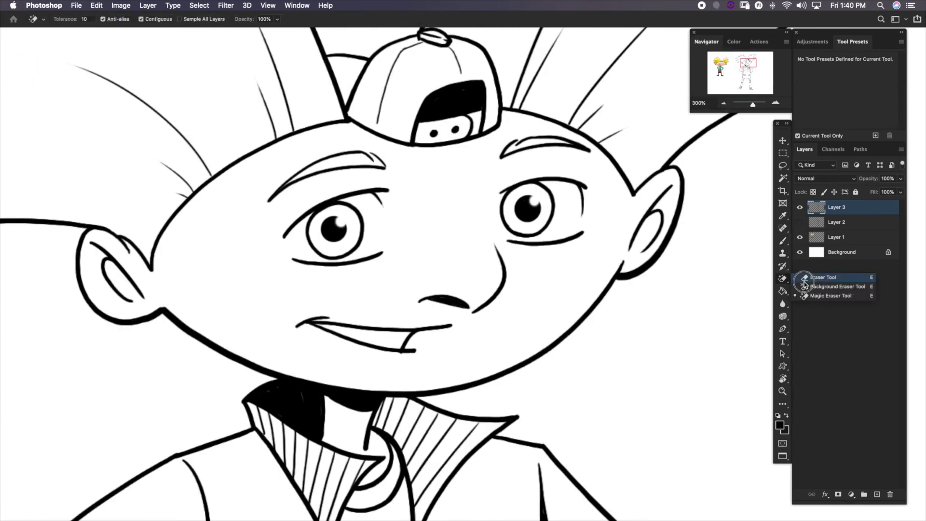
pyautogui.click(822, 57)
pyautogui.press('b')
pyautogui.click(334, 229)
pyautogui.click(529, 206)
pyautogui.press('e')
pyautogui.click(535, 201)
pyautogui.click(340, 223)
# Step: Add a new empty layer directly beneath the line art on Layer 3
pyautogui.press('super+minus')
pyautogui.press('super+minus')
pyautogui.press('super+minus')
pyautogui.moveTo(556, 226); pyautogui.dragTo(546, 178)
pyautogui.keyDown('super'); pyautogui.click(877, 493); pyautogui.keyUp('super')
# Step: Lasso along the outer contour of the new character's hair, from between the tufts around the cap to the ear beside the jaw
pyautogui.click(782, 165)
pyautogui.press('super+plus')
pyautogui.press('super+plus')
pyautogui.moveTo(294, 82); pyautogui.dragTo(458, 478)
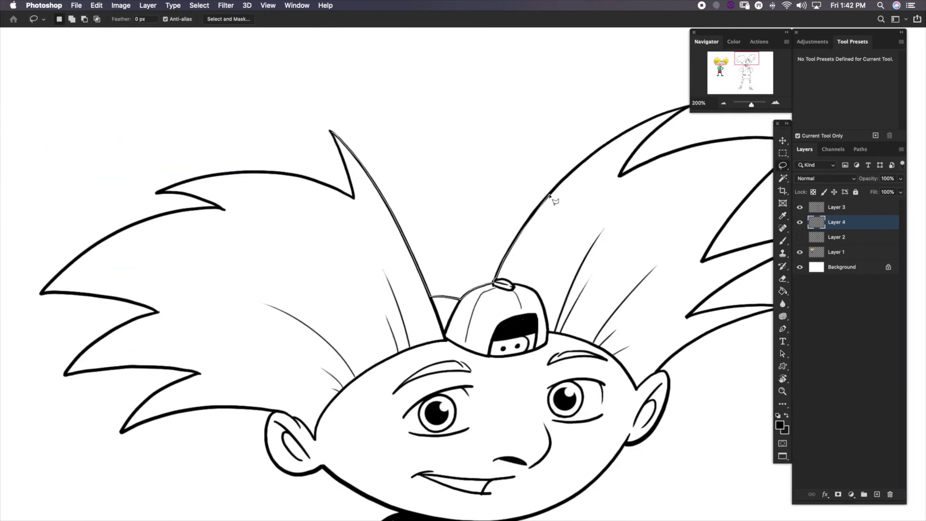
pyautogui.hscroll(6, 713, 146)
pyautogui.scroll(2, 676, 217)
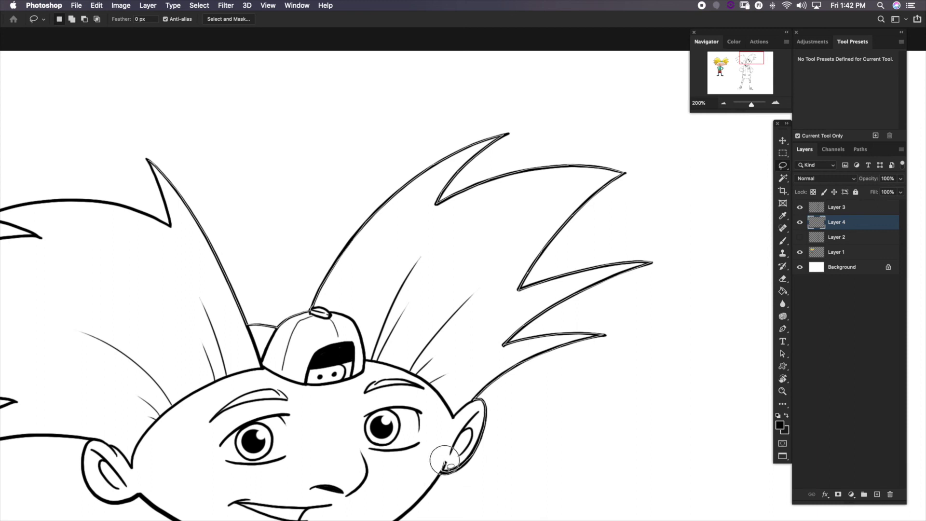
pyautogui.moveTo(440, 470); pyautogui.dragTo(522, 298)
# Step: Continue the lasso selection around the rest of the figure's outer contour, covering head, jacket, arms, legs and shoes, to enclose the full silhouette
pyautogui.keyDown('alt'); pyautogui.click(221, 322); pyautogui.keyUp('alt')
pyautogui.moveTo(197, 330); pyautogui.dragTo(172, 197)
pyautogui.moveTo(187, 93)
pyautogui.mouseDown()
pyautogui.moveTo(415, 266)
pyautogui.moveTo(471, 283)
pyautogui.mouseUp()
pyautogui.keyDown('alt'); pyautogui.click(223, 342); pyautogui.keyUp('alt')
pyautogui.keyDown('alt'); pyautogui.click(247, 424); pyautogui.keyUp('alt')
pyautogui.keyDown('alt'); pyautogui.click(382, 423); pyautogui.keyUp('alt')
pyautogui.keyDown('alt'); pyautogui.click(304, 481); pyautogui.keyUp('alt')
pyautogui.moveTo(563, 438); pyautogui.dragTo(397, 159)
pyautogui.moveTo(565, 305); pyautogui.dragTo(665, 152)
pyautogui.keyDown('alt'); pyautogui.click(488, 145); pyautogui.keyUp('alt')
pyautogui.keyDown('alt'); pyautogui.click(349, 248); pyautogui.keyUp('alt')
pyautogui.keyDown('alt'); pyautogui.click(284, 331); pyautogui.keyUp('alt')
pyautogui.keyDown('alt'); pyautogui.click(400, 392); pyautogui.keyUp('alt')
pyautogui.keyDown('alt'); pyautogui.click(415, 453); pyautogui.keyUp('alt')
pyautogui.moveTo(432, 466); pyautogui.dragTo(442, 126)
pyautogui.keyDown('alt'); pyautogui.click(415, 262); pyautogui.keyUp('alt')
pyautogui.moveTo(385, 457); pyautogui.dragTo(436, 147)
pyautogui.keyDown('alt'); pyautogui.click(362, 353); pyautogui.keyUp('alt')
pyautogui.keyDown('alt'); pyautogui.click(300, 401); pyautogui.keyUp('alt')
pyautogui.keyDown('alt'); pyautogui.click(461, 375); pyautogui.keyUp('alt')
pyautogui.moveTo(518, 136)
pyautogui.mouseDown()
pyautogui.moveTo(359, 429)
pyautogui.moveTo(218, 514)
pyautogui.moveTo(310, 233)
pyautogui.moveTo(325, 290)
pyautogui.moveTo(304, 362)
pyautogui.mouseUp()
pyautogui.scroll(-15, 289, 435)
pyautogui.keyDown('alt'); pyautogui.click(228, 388); pyautogui.keyUp('alt')
pyautogui.moveTo(338, 72); pyautogui.dragTo(290, 506)
pyautogui.keyDown('alt'); pyautogui.click(288, 331); pyautogui.keyUp('alt')
pyautogui.keyDown('alt'); pyautogui.click(318, 386); pyautogui.keyUp('alt')
pyautogui.moveTo(434, 289); pyautogui.dragTo(318, 373)
pyautogui.moveTo(570, 414)
pyautogui.mouseDown()
pyautogui.moveTo(535, 438)
pyautogui.moveTo(528, 334)
pyautogui.mouseUp()
pyautogui.click(443, 245)
pyautogui.moveTo(443, 246); pyautogui.dragTo(449, 116)
pyautogui.moveTo(453, 285)
pyautogui.mouseDown()
pyautogui.moveTo(502, 243)
pyautogui.moveTo(424, 296)
pyautogui.moveTo(441, 76)
pyautogui.mouseUp()
pyautogui.moveTo(282, 171); pyautogui.dragTo(338, 101)
pyautogui.moveTo(431, 164)
pyautogui.mouseDown()
pyautogui.moveTo(509, 304)
pyautogui.moveTo(496, 294)
pyautogui.mouseUp()
pyautogui.scroll(-8, 495, 295)
pyautogui.moveTo(420, 232); pyautogui.dragTo(456, 239)
pyautogui.press('super+minus')
pyautogui.press('super+minus')
pyautogui.moveTo(540, 277); pyautogui.dragTo(502, 366)
# Step: Fill the selected silhouette with light grey on Layer 4 and deselect it
pyautogui.hotkey('alt', 'BackSpace')
pyautogui.hotkey('alt', 'BackSpace')
pyautogui.press('super+d')
pyautogui.press('super+minus')
# Step: Add a new layer directly above the Background and fill it with a medium neutral grey
pyautogui.click(842, 266)
pyautogui.click(877, 494)
pyautogui.click(779, 425)
pyautogui.click(337, 389)
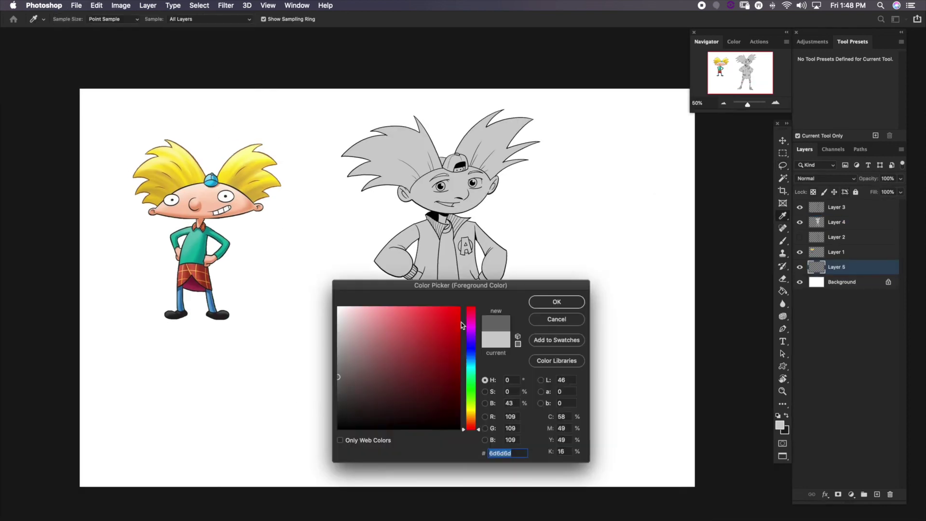
pyautogui.click(556, 301)
pyautogui.hotkey('alt', 'BackSpace')
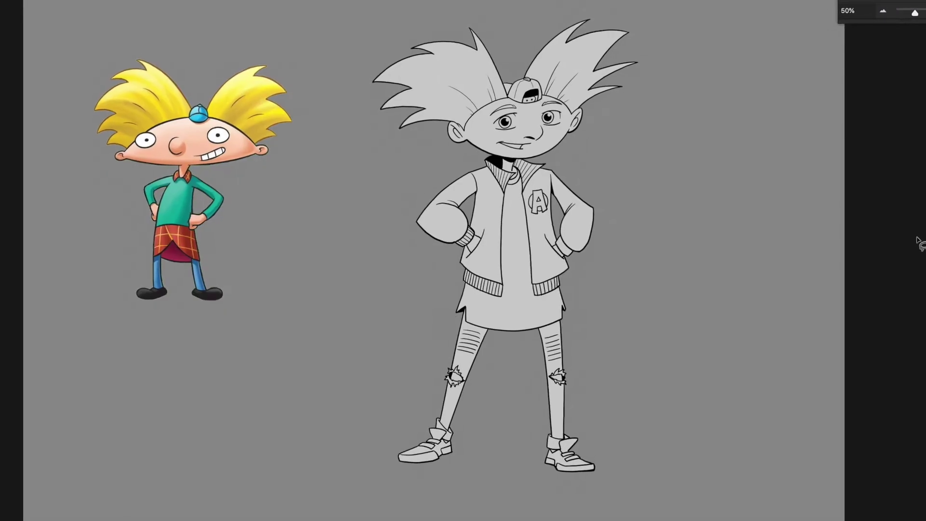